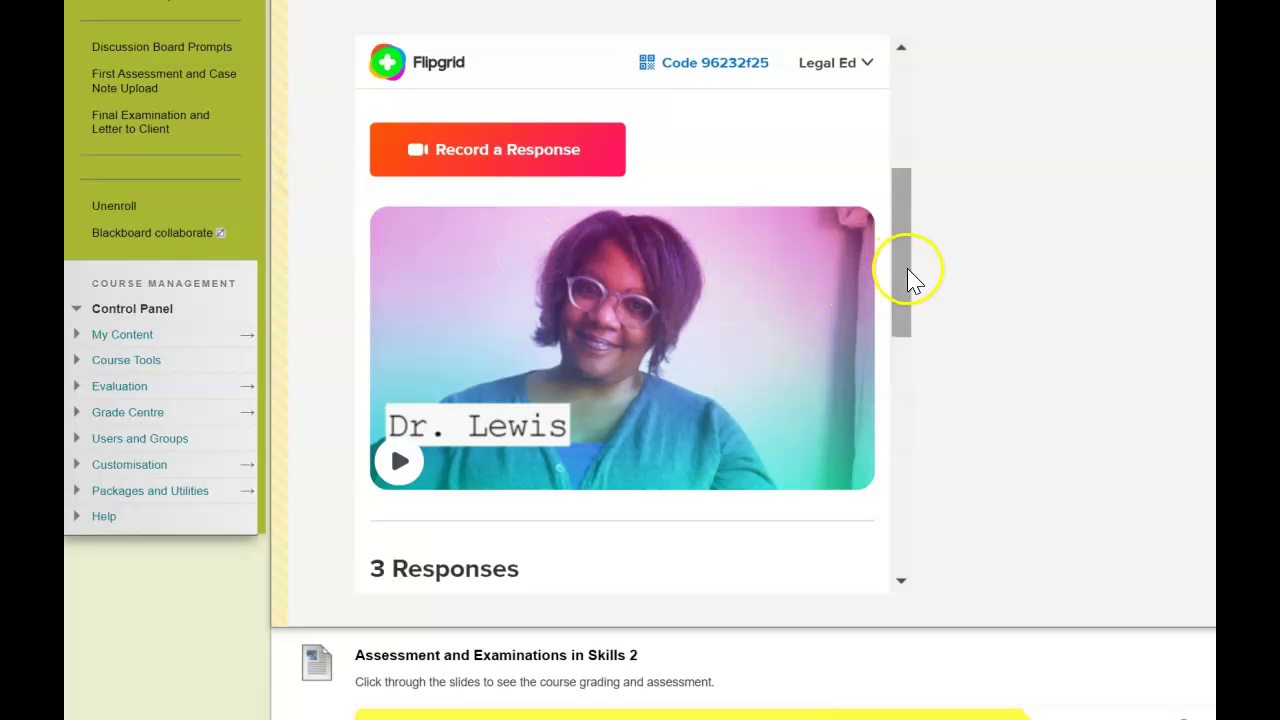
Review the embedded Flipgrid topic and its response recorder's extra options, and close the recorder.
{"action": "left_click_drag", "start_coordinate": [907, 270], "coordinate": [897, 128]}
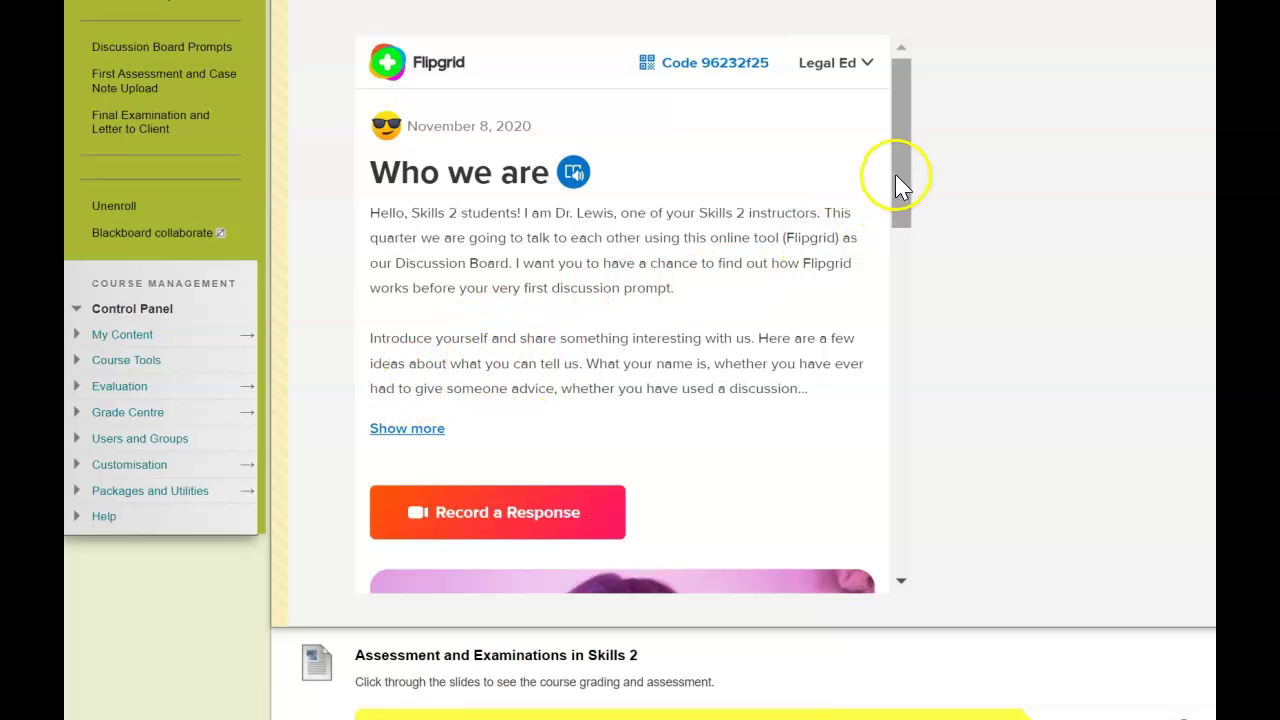
{"action": "left_click_drag", "start_coordinate": [895, 178], "coordinate": [902, 289]}
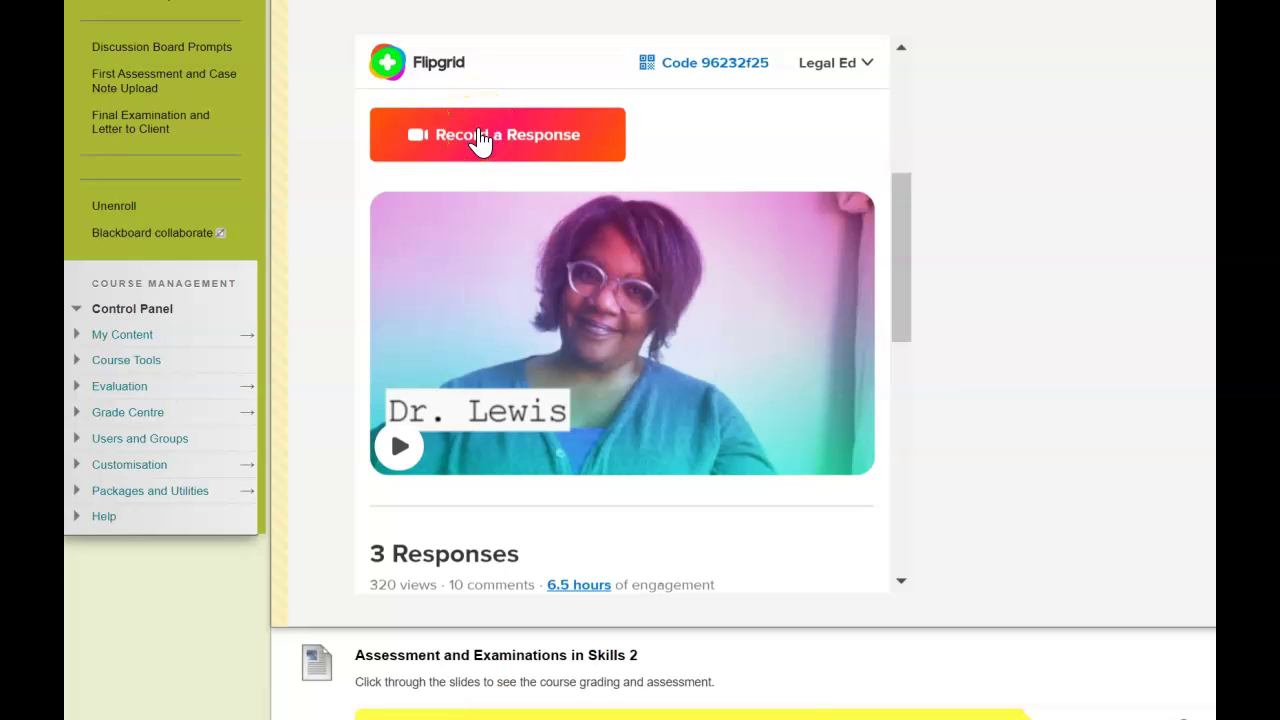
{"action": "left_click", "coordinate": [480, 140]}
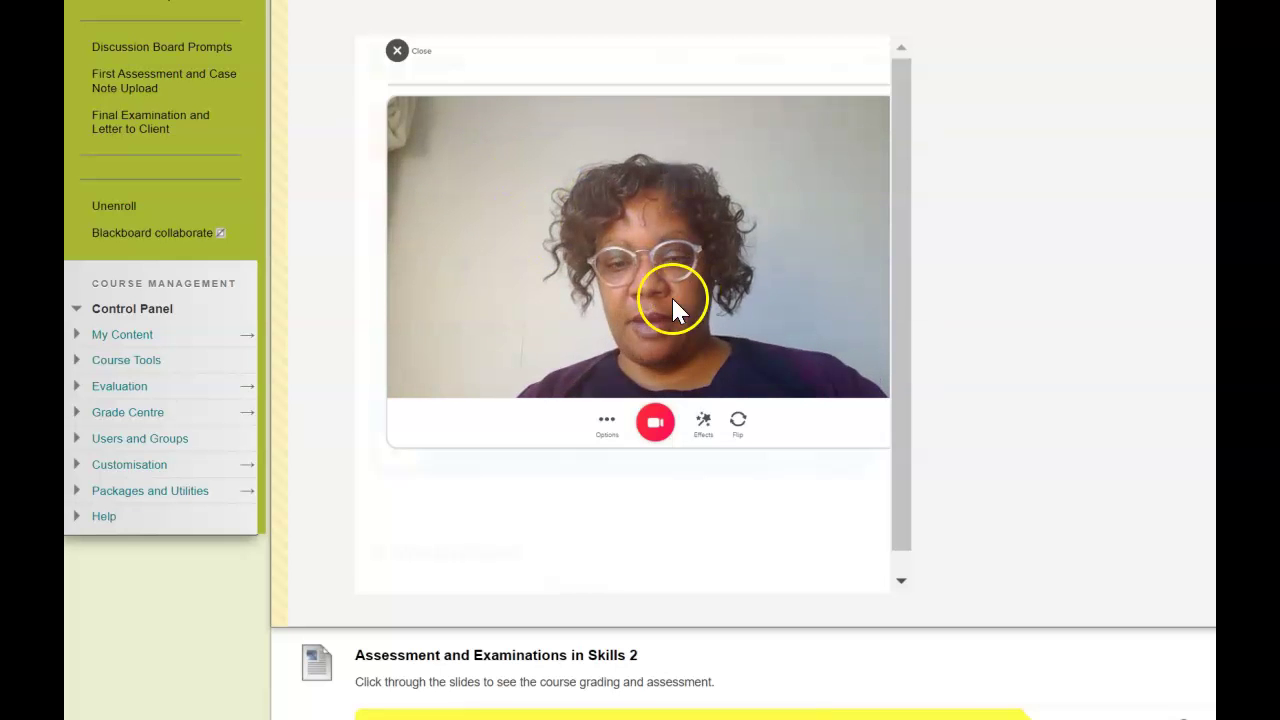
{"action": "left_click", "coordinate": [609, 424]}
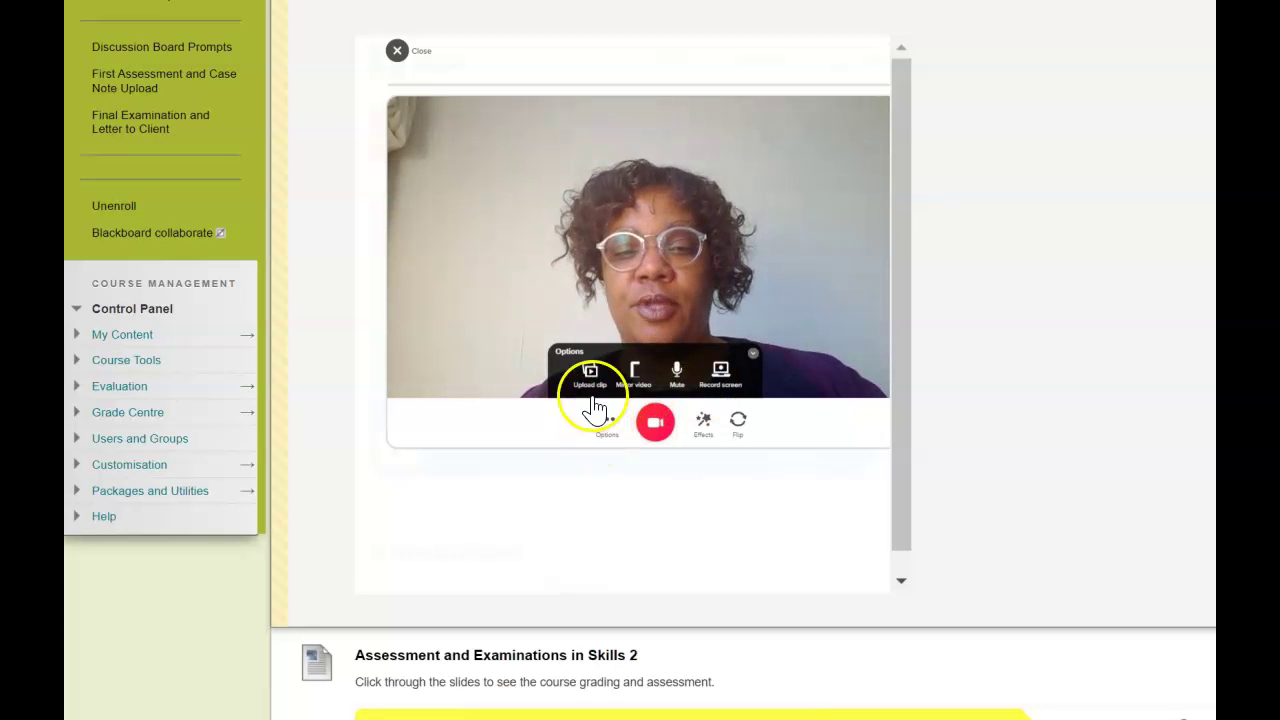
{"action": "left_click", "coordinate": [397, 52]}
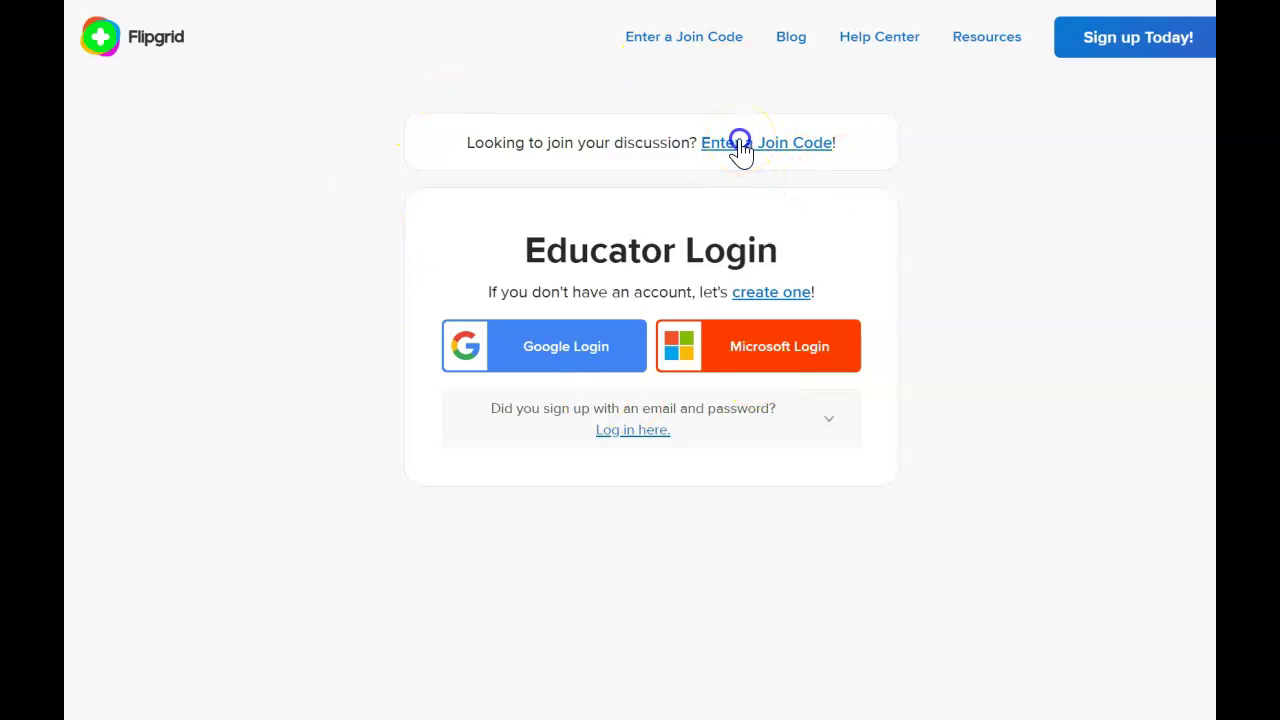
Join the discussion on the Flipgrid website with the topic's saved join code.
{"action": "left_click", "coordinate": [740, 146]}
{"action": "left_click", "coordinate": [484, 249]}
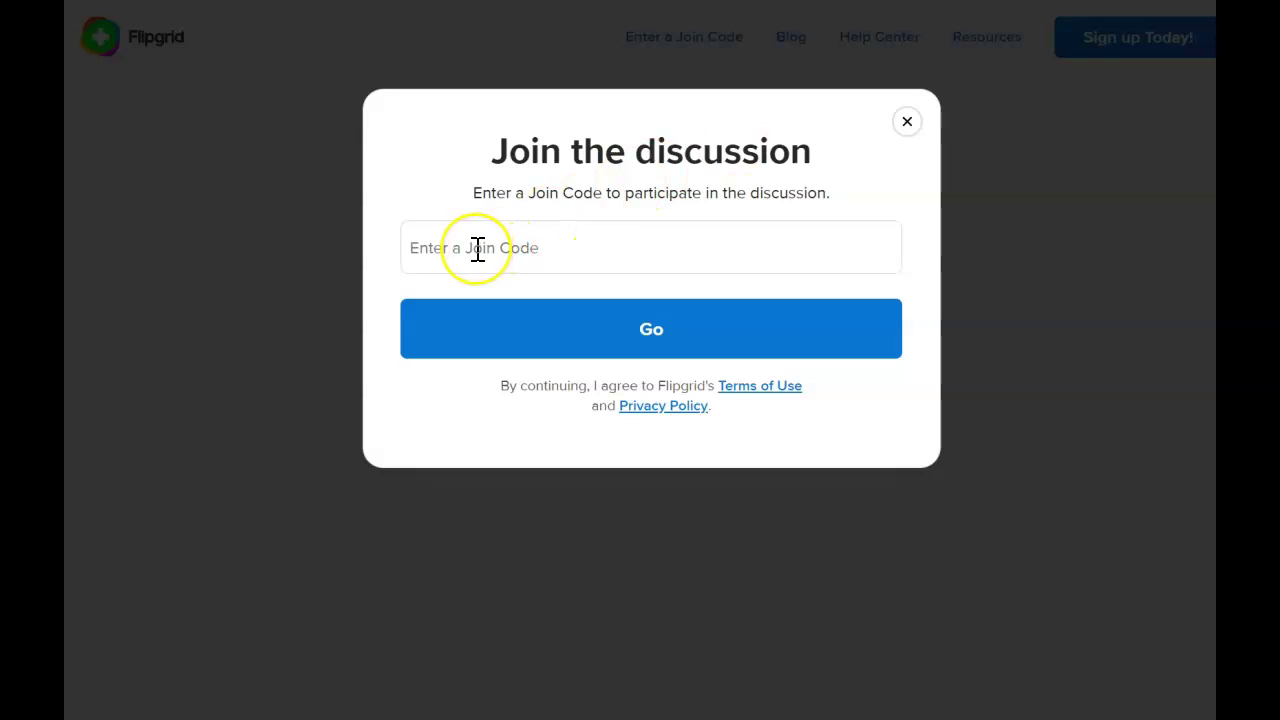
{"action": "left_click", "coordinate": [478, 250]}
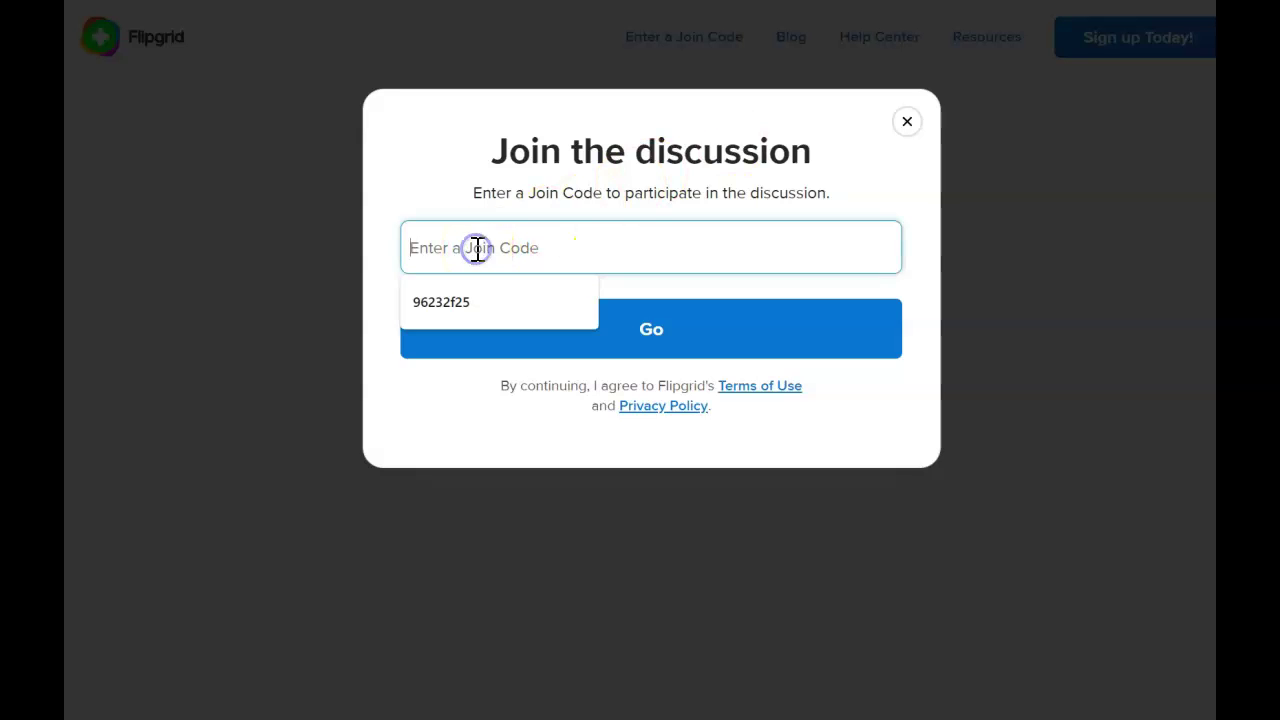
{"action": "left_click", "coordinate": [458, 303]}
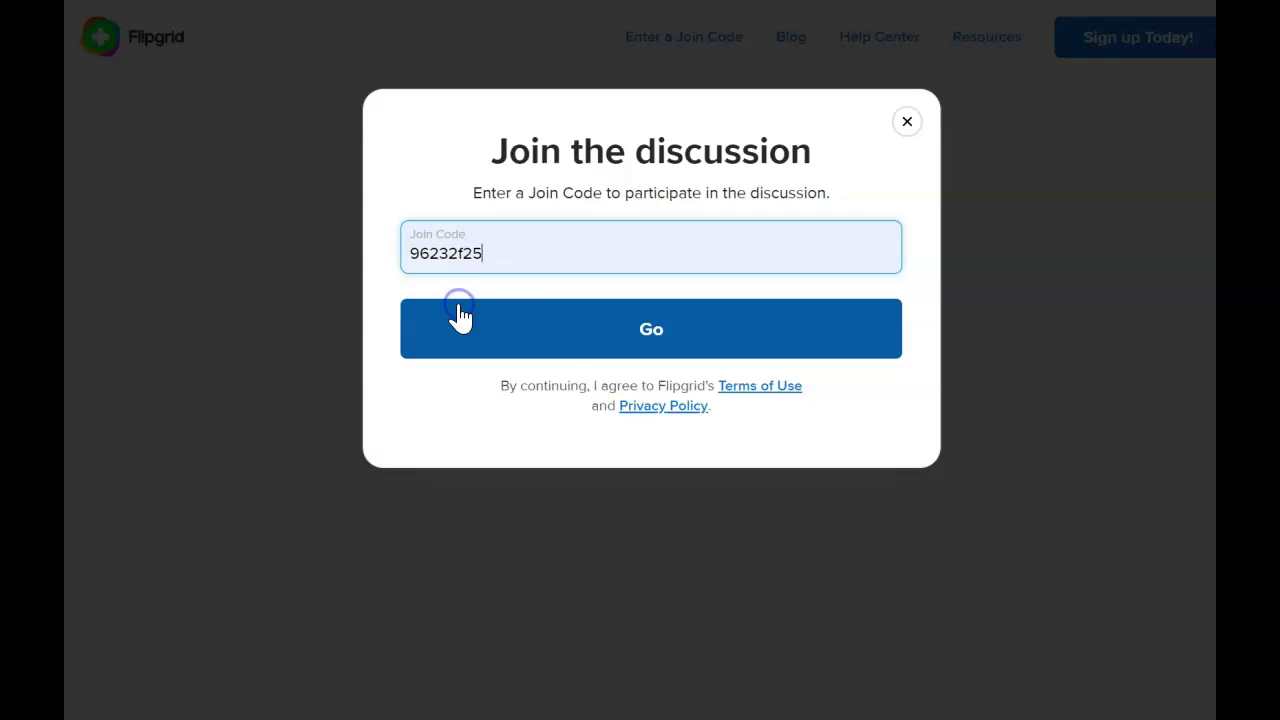
{"action": "left_click", "coordinate": [660, 343]}
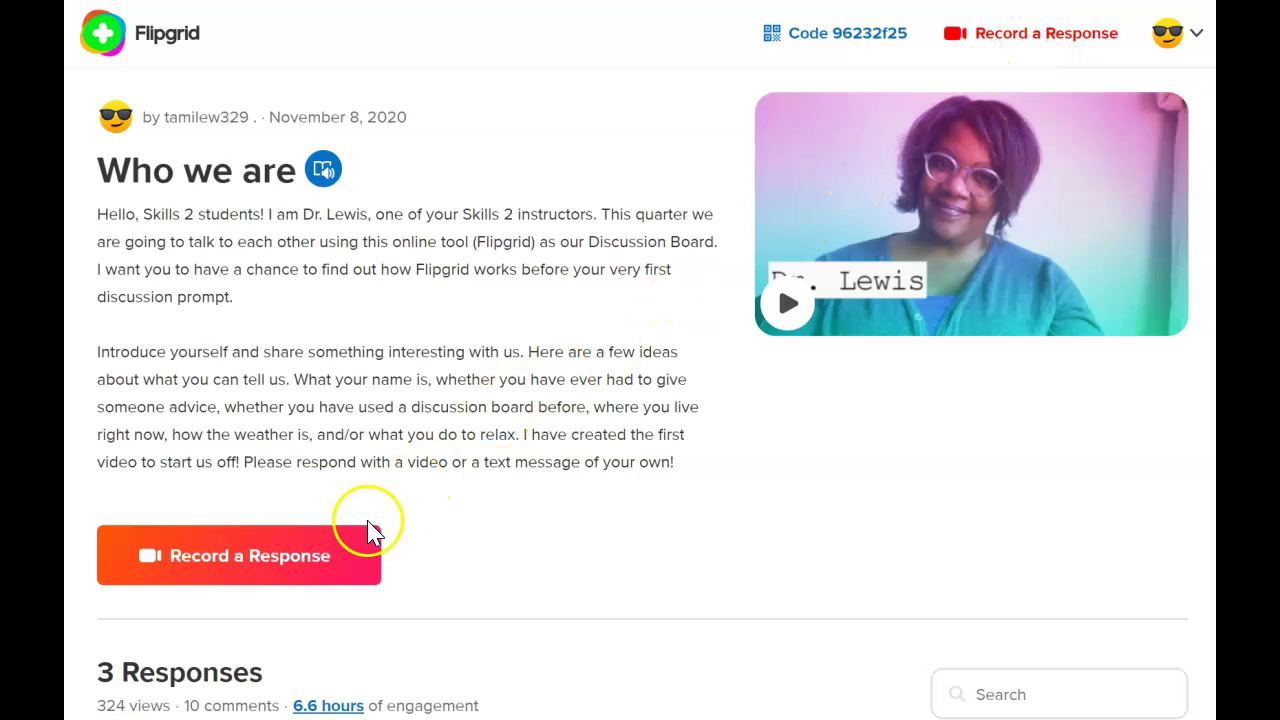
Start a response to the Who we are topic and join through Google with the Legal Ed account.
{"action": "left_click", "coordinate": [286, 562]}
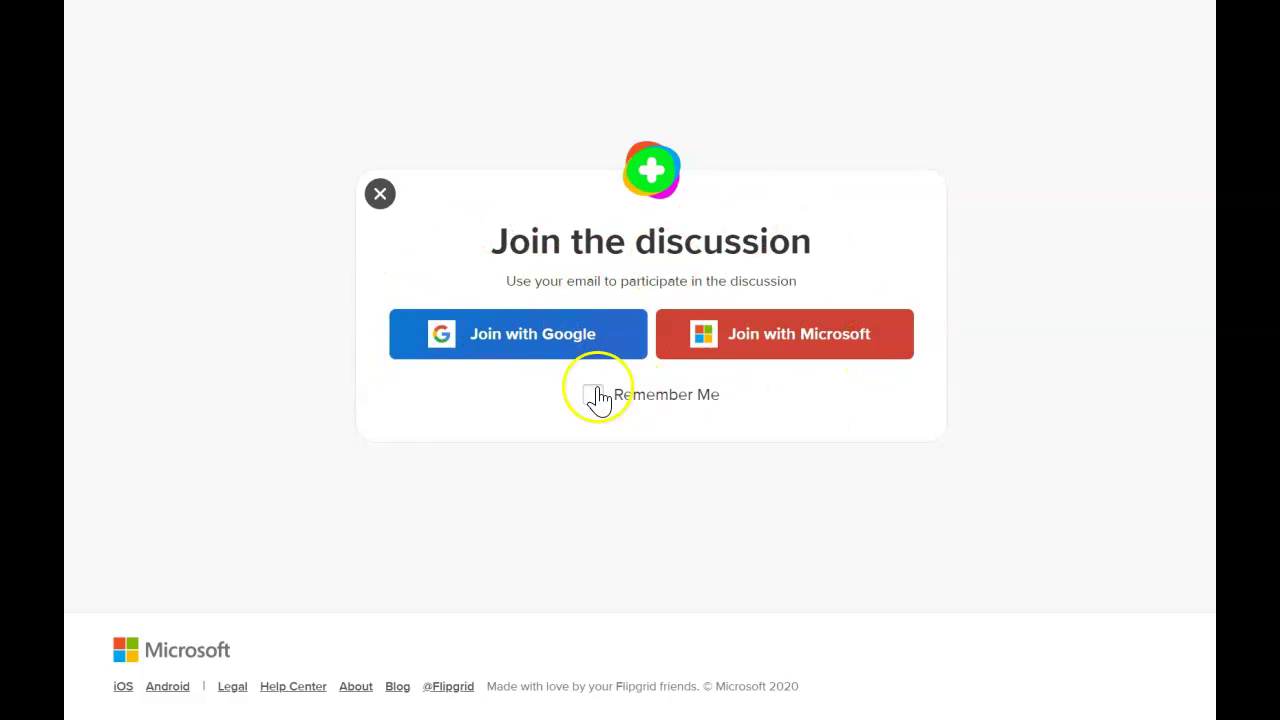
{"action": "left_click", "coordinate": [541, 355]}
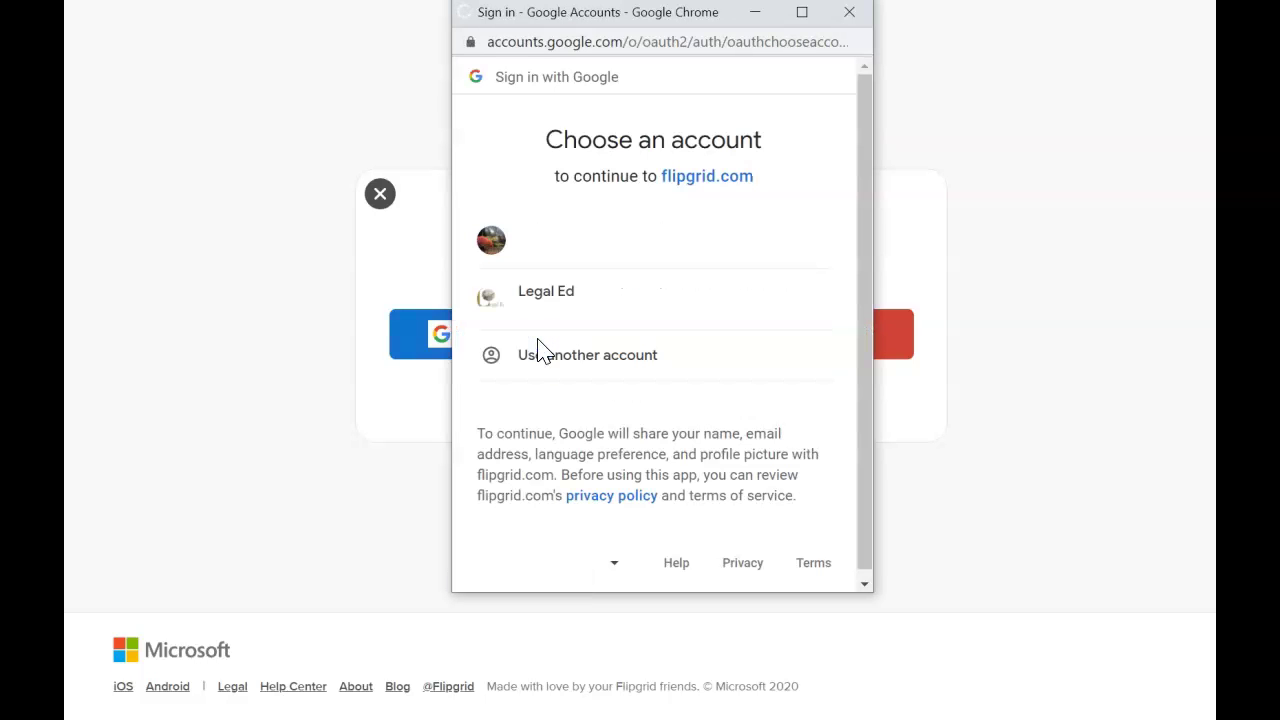
{"action": "left_click", "coordinate": [549, 240]}
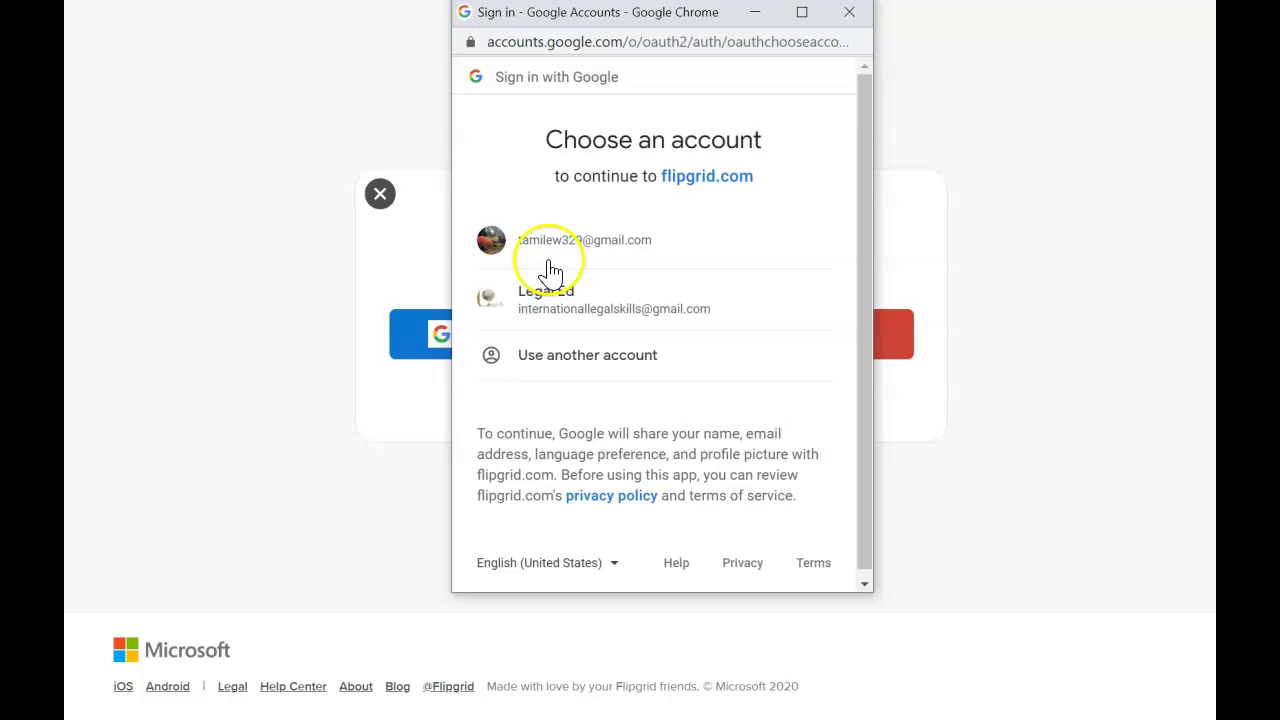
{"action": "left_click", "coordinate": [554, 298]}
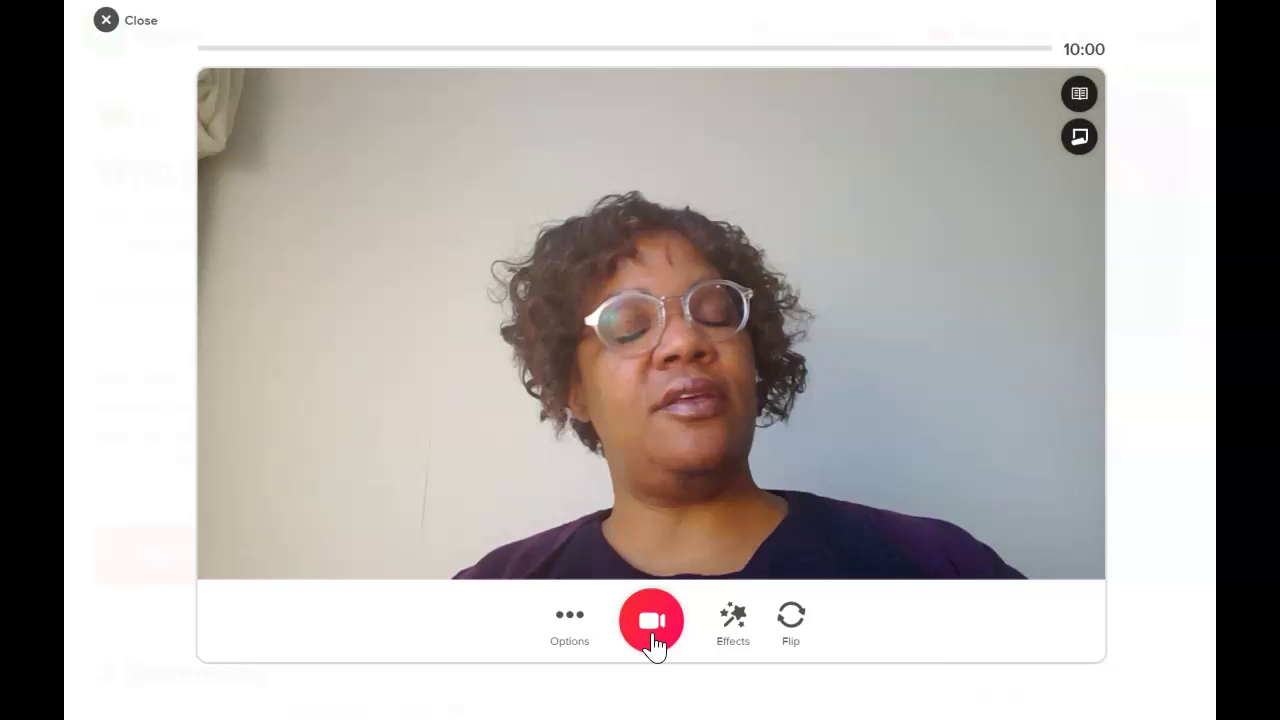
Record a video response of about 33 seconds and pause the recording.
{"action": "left_click", "coordinate": [652, 628]}
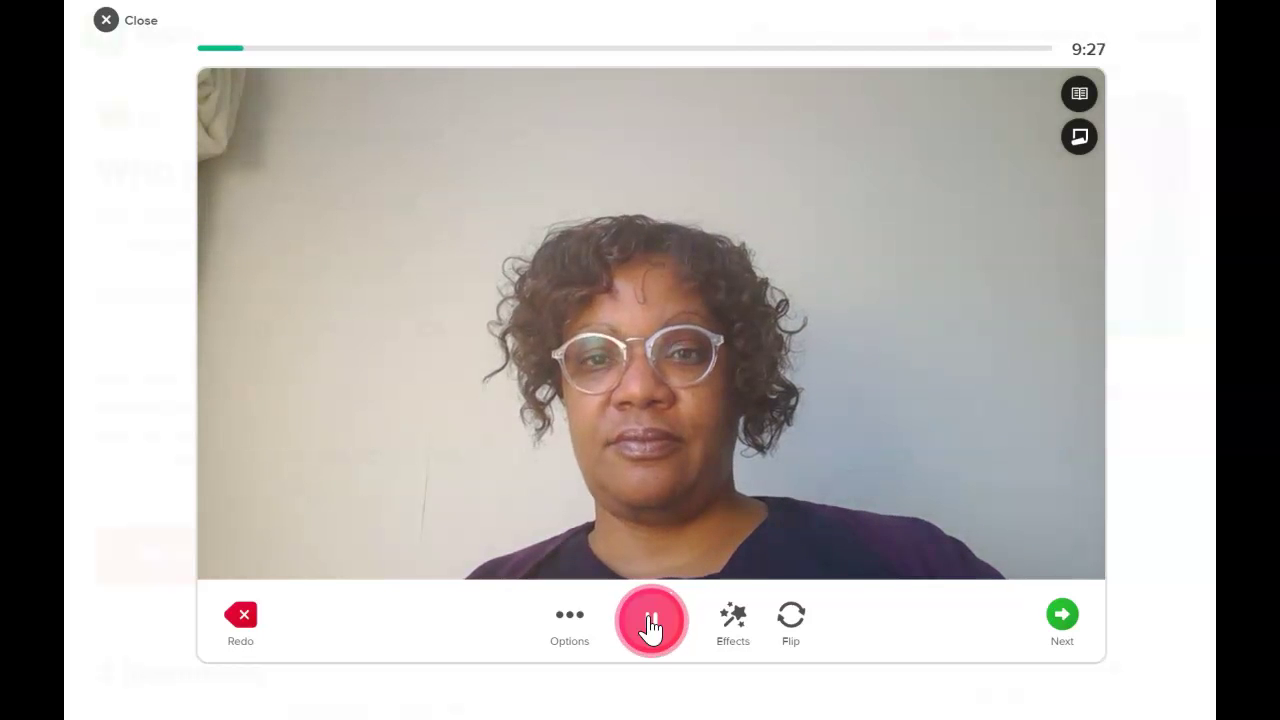
{"action": "left_click", "coordinate": [651, 627]}
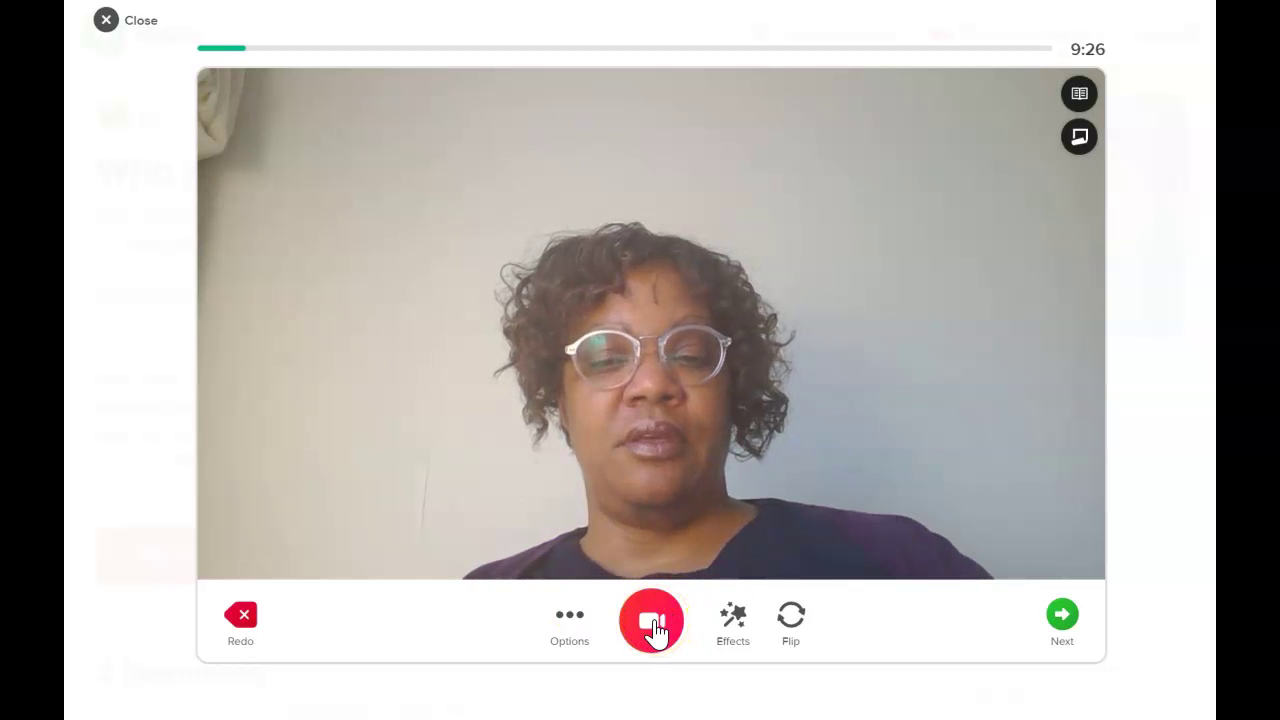
{"action": "left_click", "coordinate": [646, 626]}
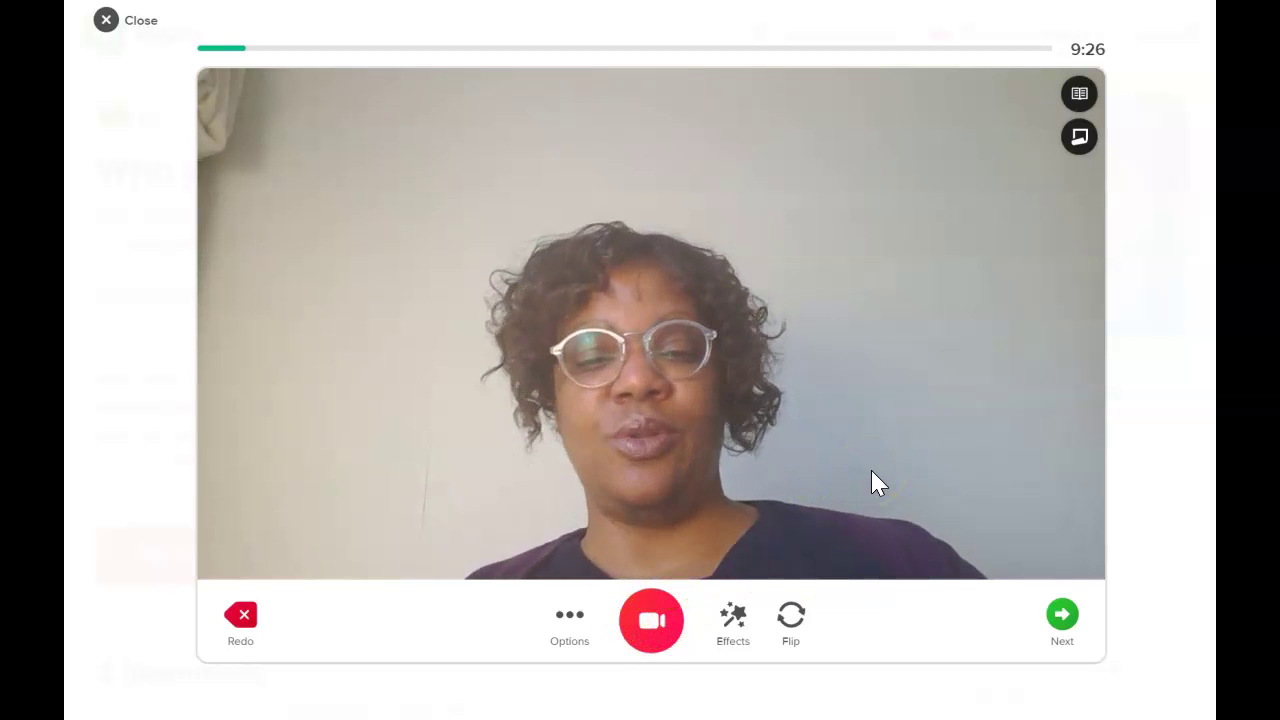
{"action": "left_click_drag", "start_coordinate": [900, 469], "coordinate": [939, 474]}
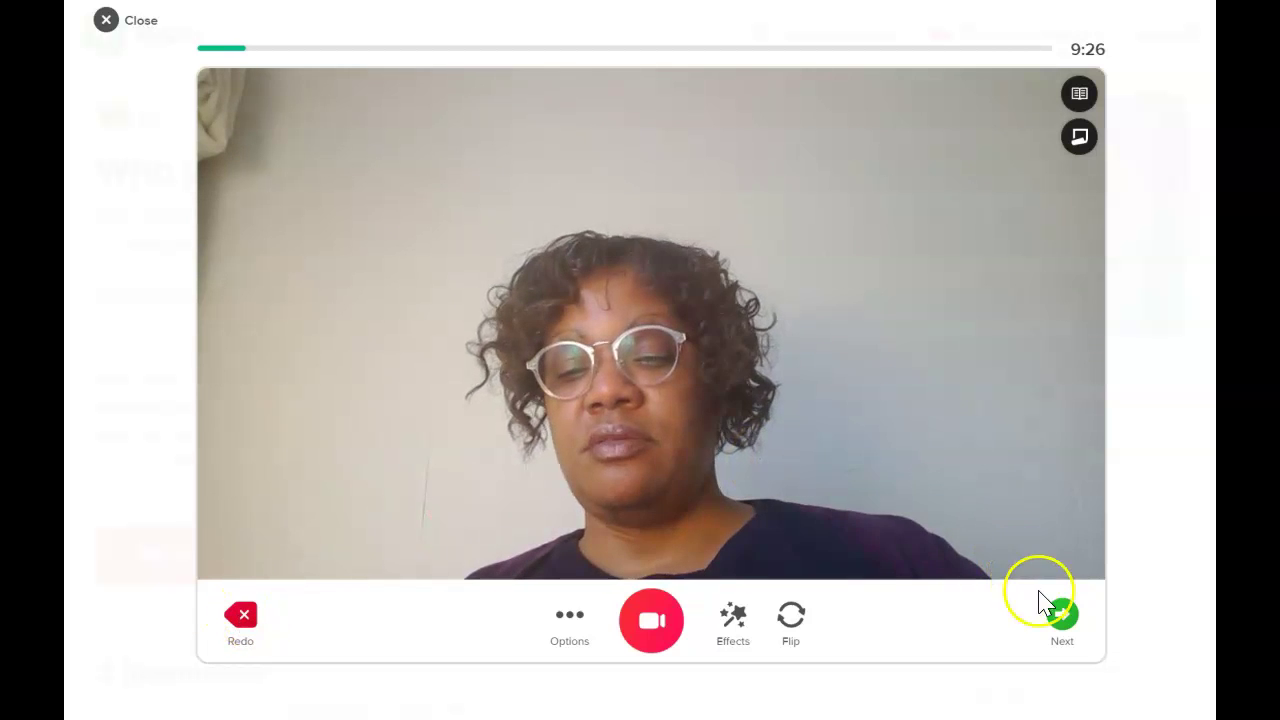
Proceed to the video editing stage, dismiss the hint, and preview the recorded clip with the volume raised.
{"action": "left_click", "coordinate": [1062, 615]}
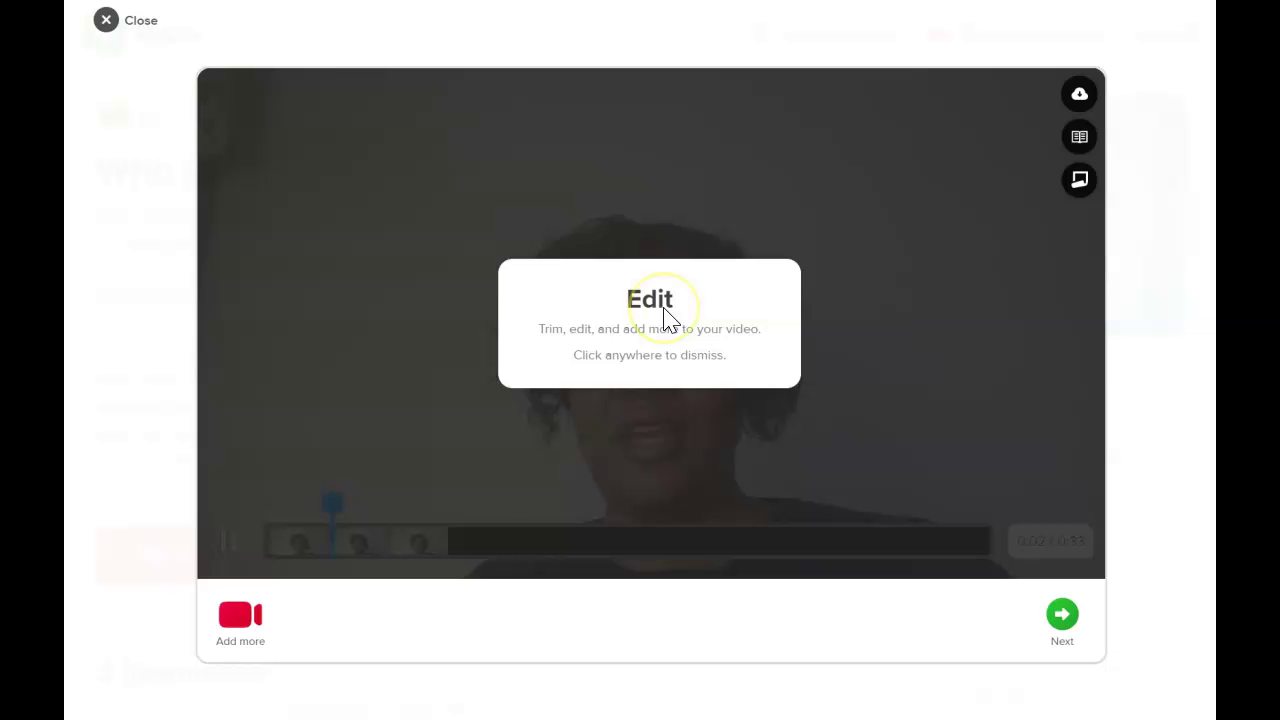
{"action": "left_click", "coordinate": [742, 536]}
{"action": "key", "text": "XF86AudioRaiseVolume"}
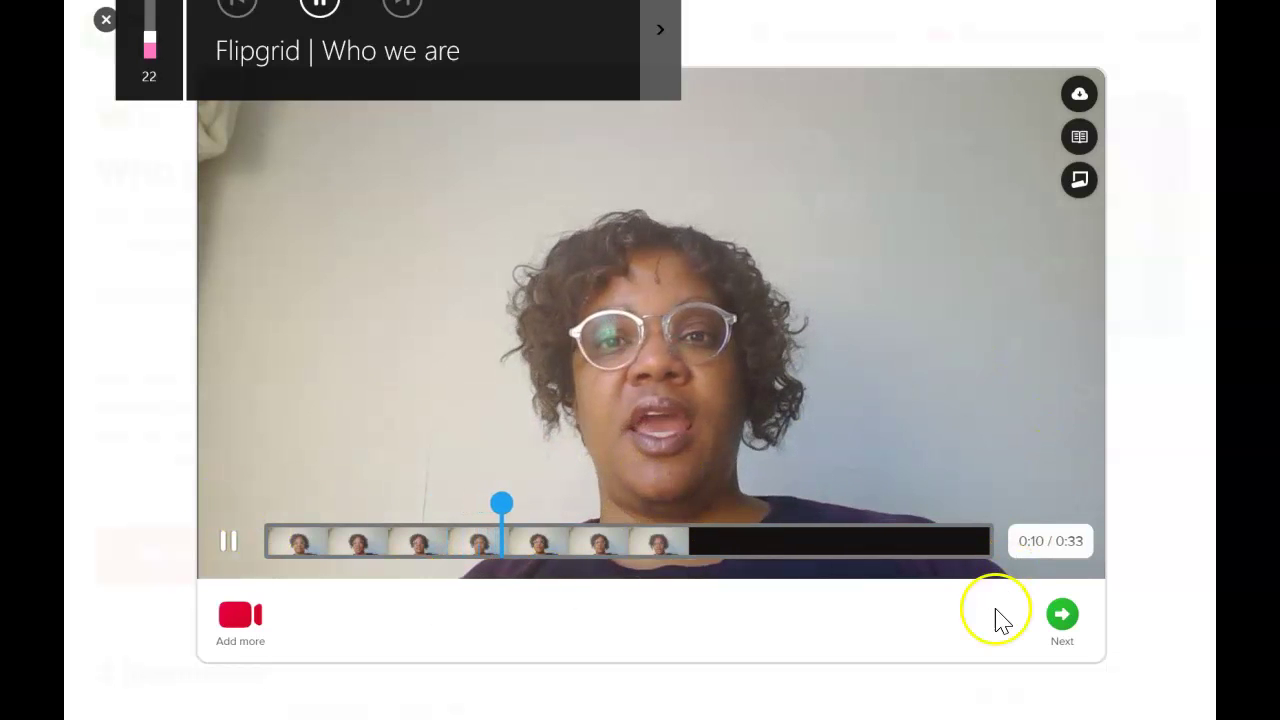
Continue to the submission form and set the video's title to "Group One".
{"action": "left_click", "coordinate": [1063, 616]}
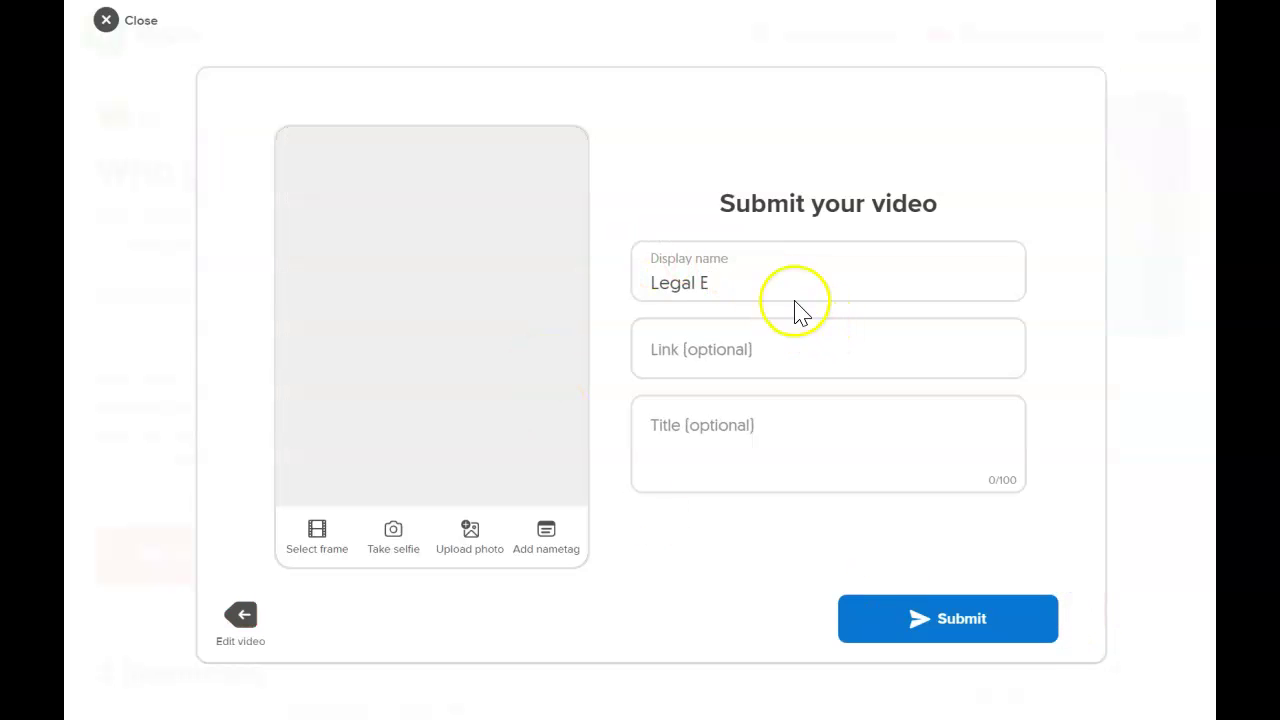
{"action": "left_click", "coordinate": [682, 431]}
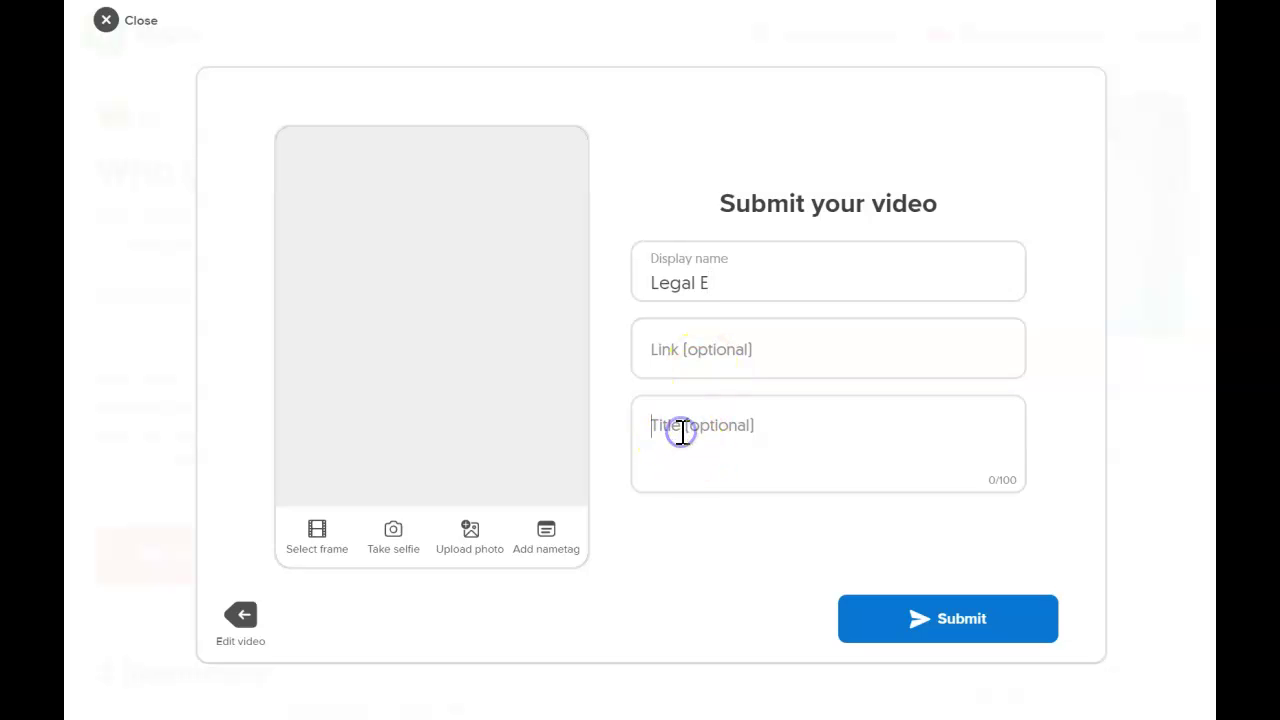
{"action": "type", "text": "G"}
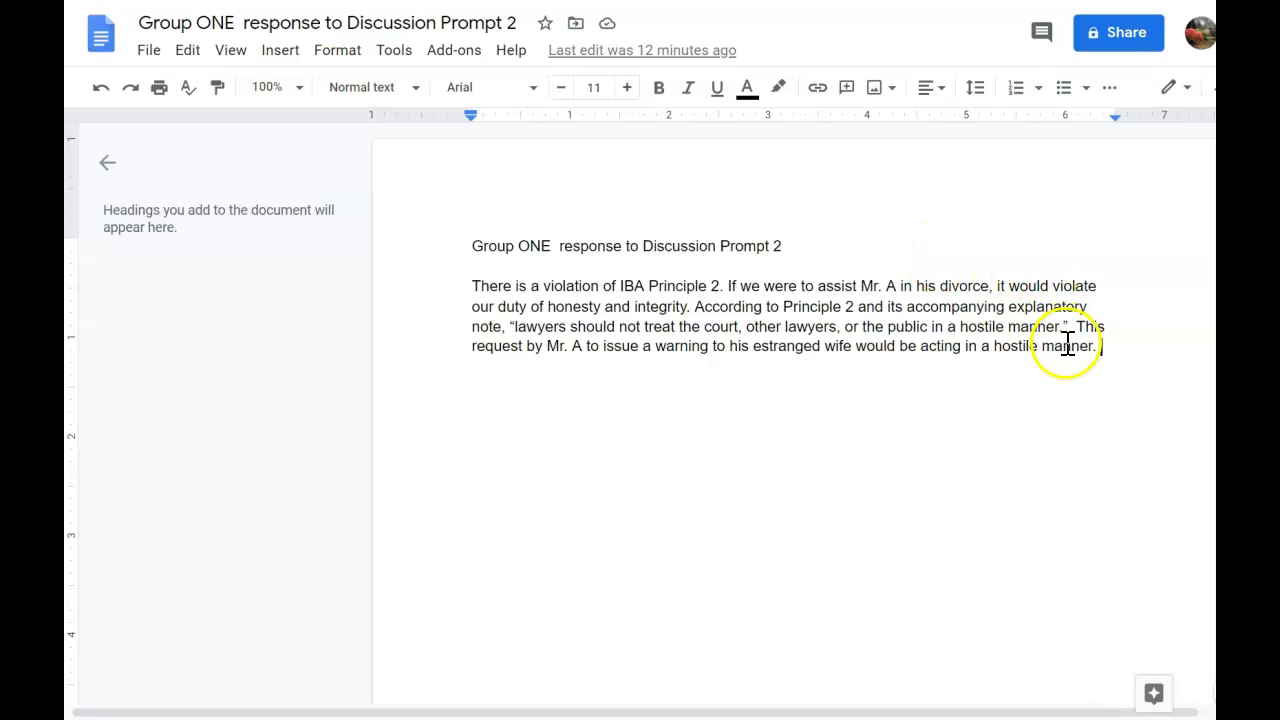
Switch to Google Docs, copy the sharing link of "Group ONE response to Discussion Prompt 2", and paste it as the Flipgrid submission's link.
{"action": "left_click", "coordinate": [1138, 40]}
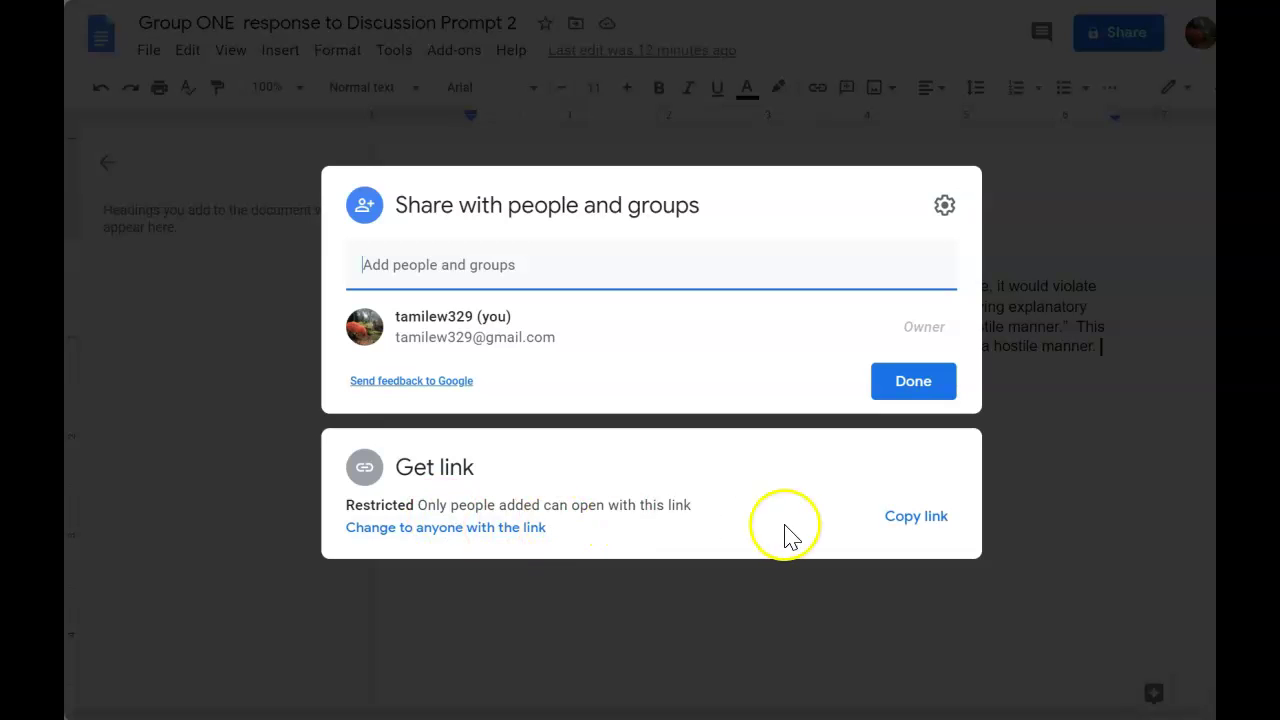
{"action": "left_click", "coordinate": [925, 530]}
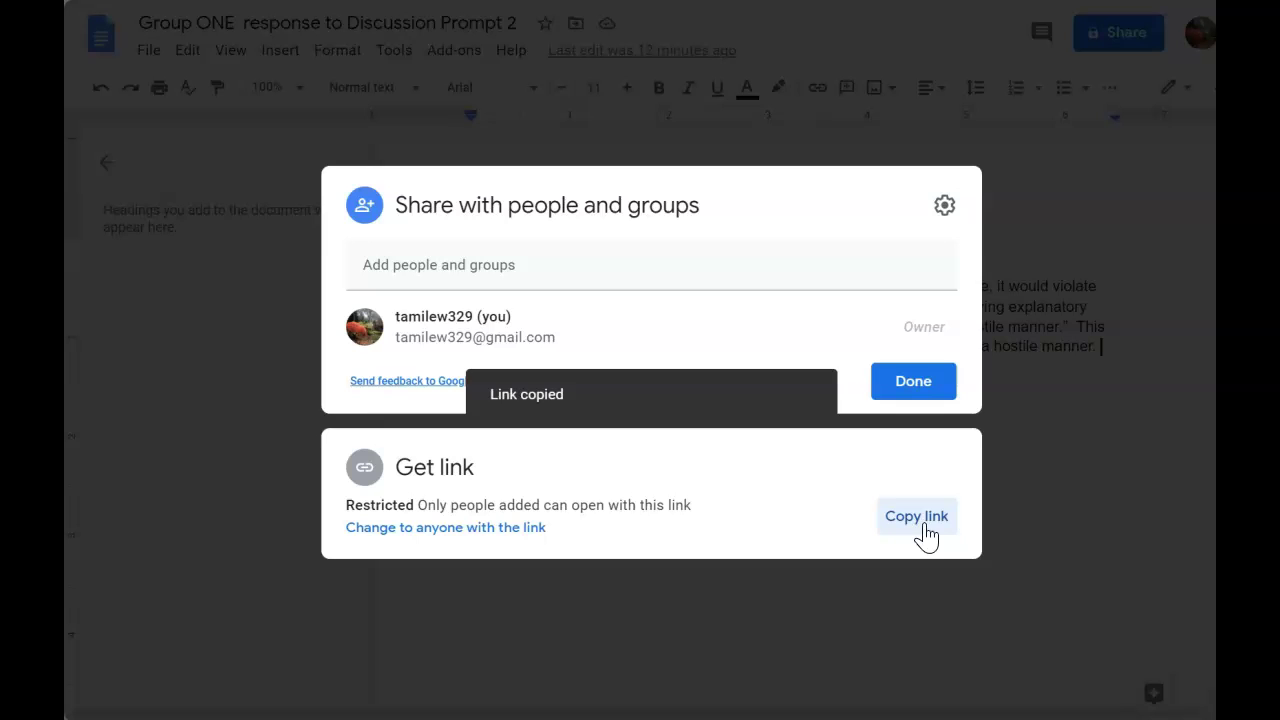
{"action": "left_click", "coordinate": [886, 29]}
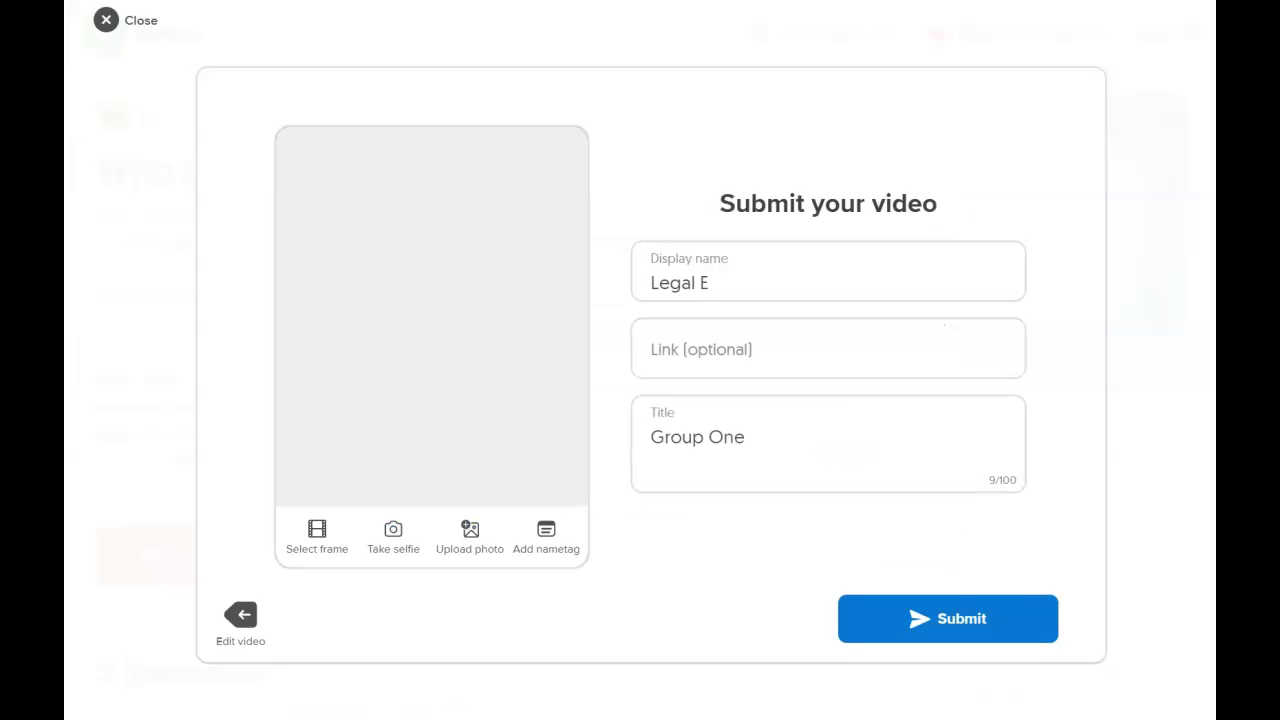
{"action": "left_click", "coordinate": [739, 353]}
{"action": "key", "text": "ctrl+v"}
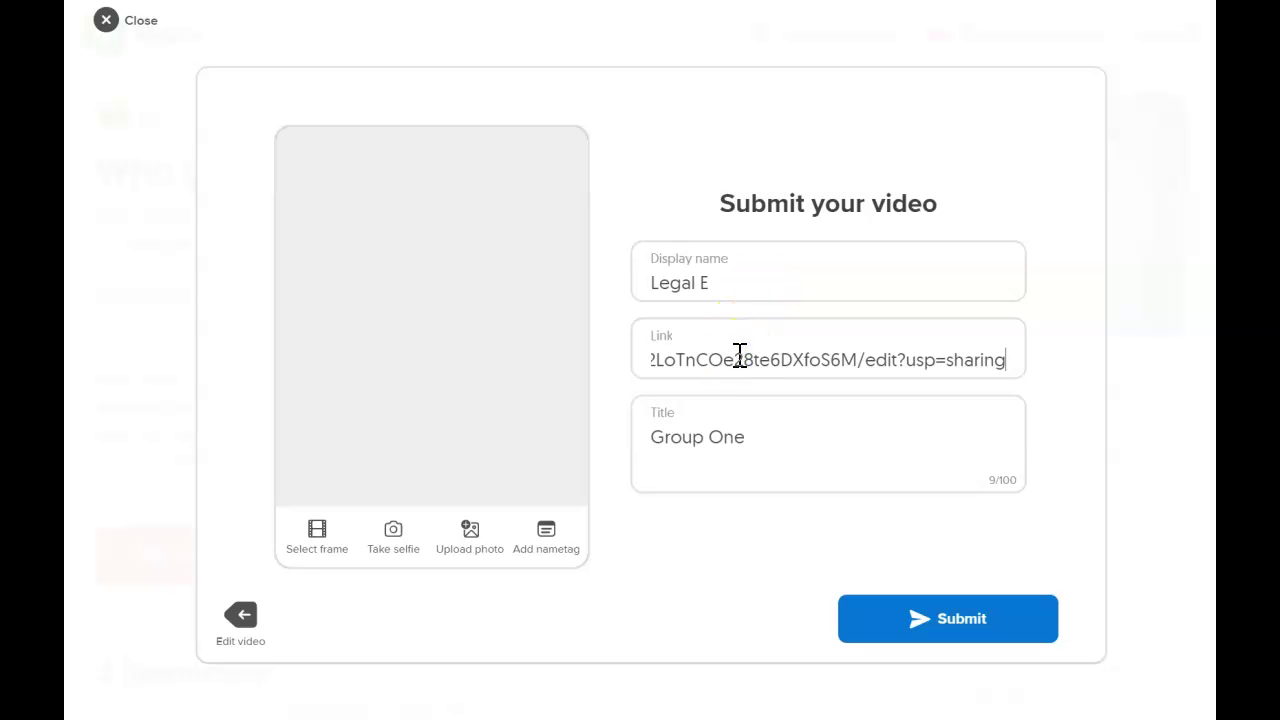
{"action": "left_click", "coordinate": [817, 551]}
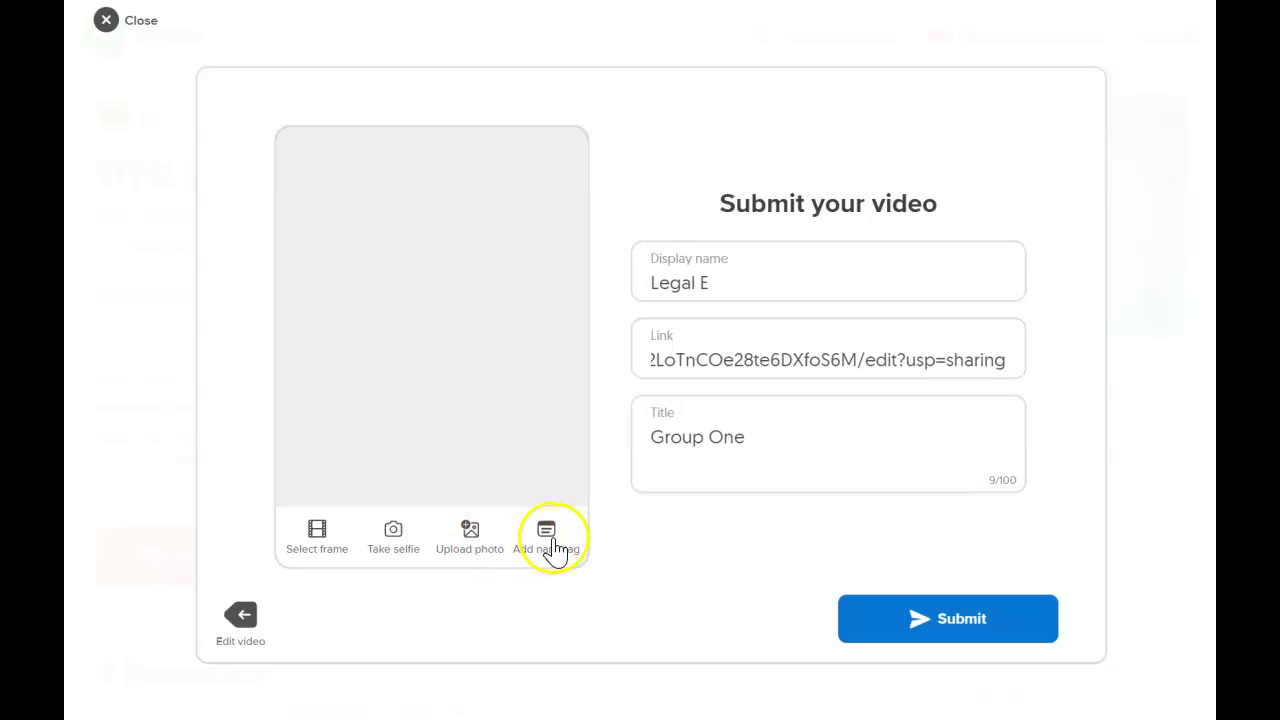
Take a selfie and confirm it as the video's cover image.
{"action": "left_click", "coordinate": [391, 538]}
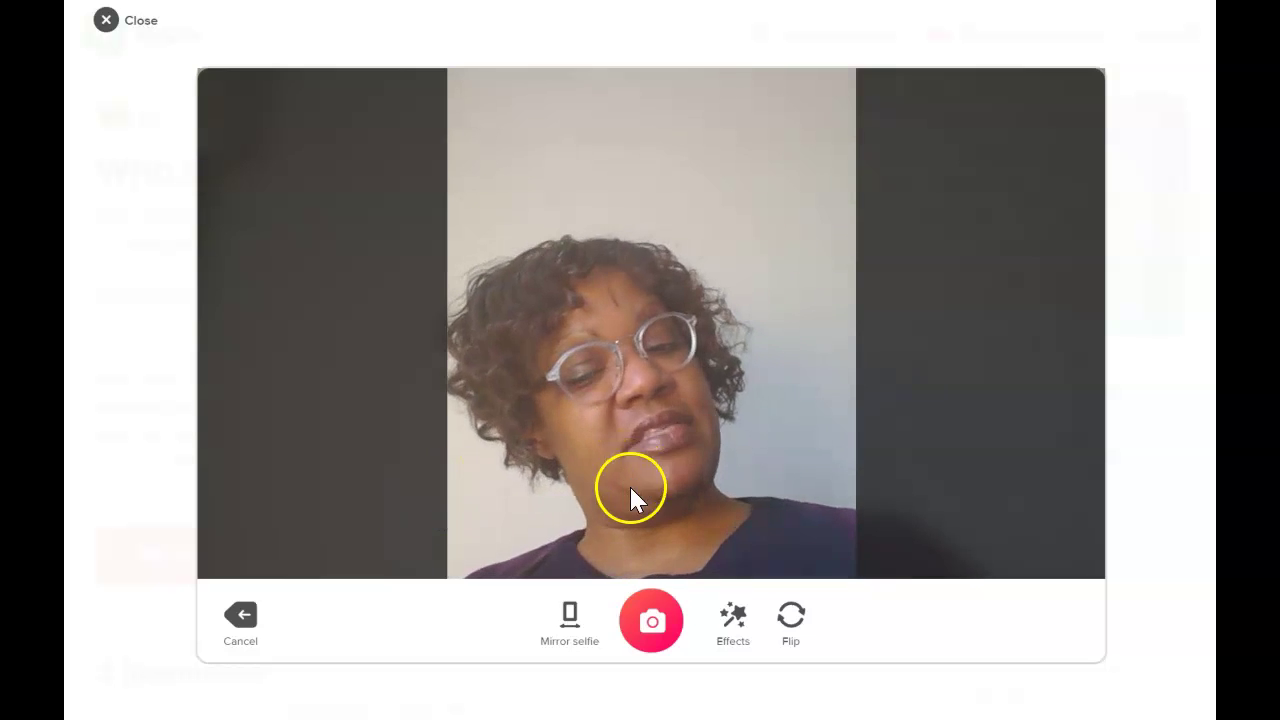
{"action": "left_click", "coordinate": [648, 618]}
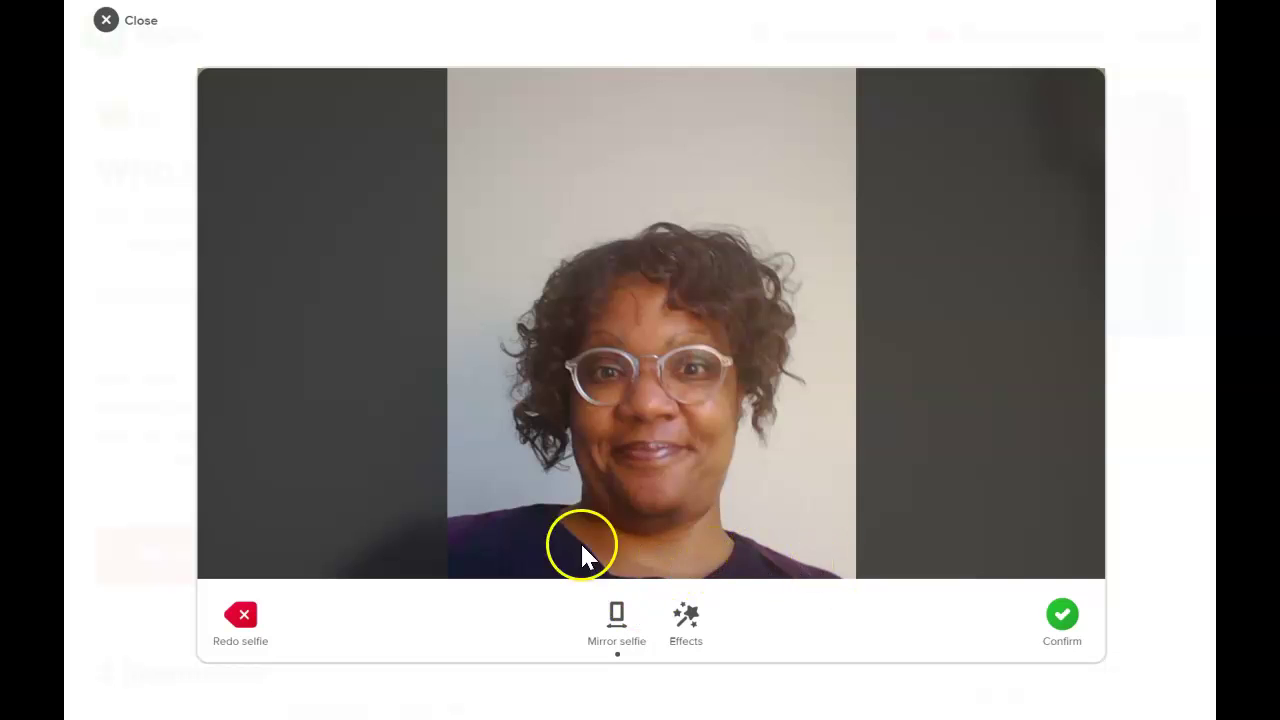
{"action": "left_click", "coordinate": [1063, 615]}
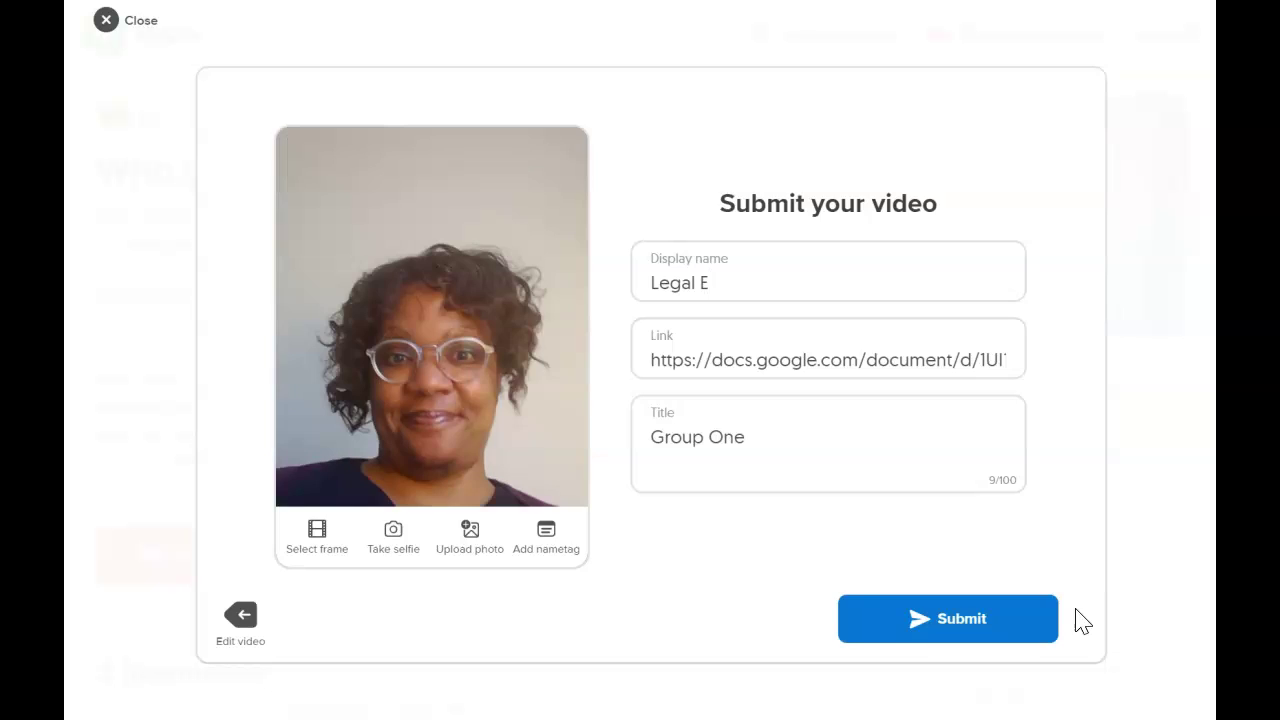
Add a nametag cover in the Typewriter style to the submission and confirm it.
{"action": "left_click", "coordinate": [546, 540]}
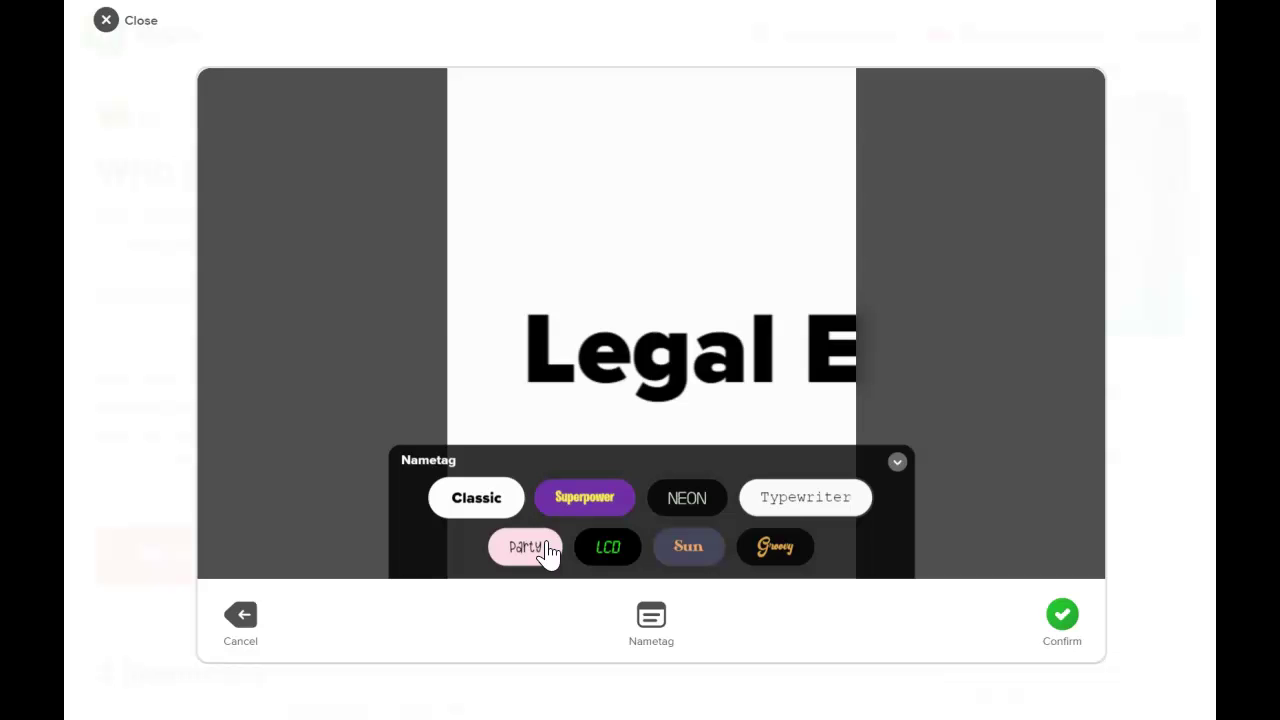
{"action": "left_click", "coordinate": [497, 496]}
{"action": "left_click", "coordinate": [487, 508]}
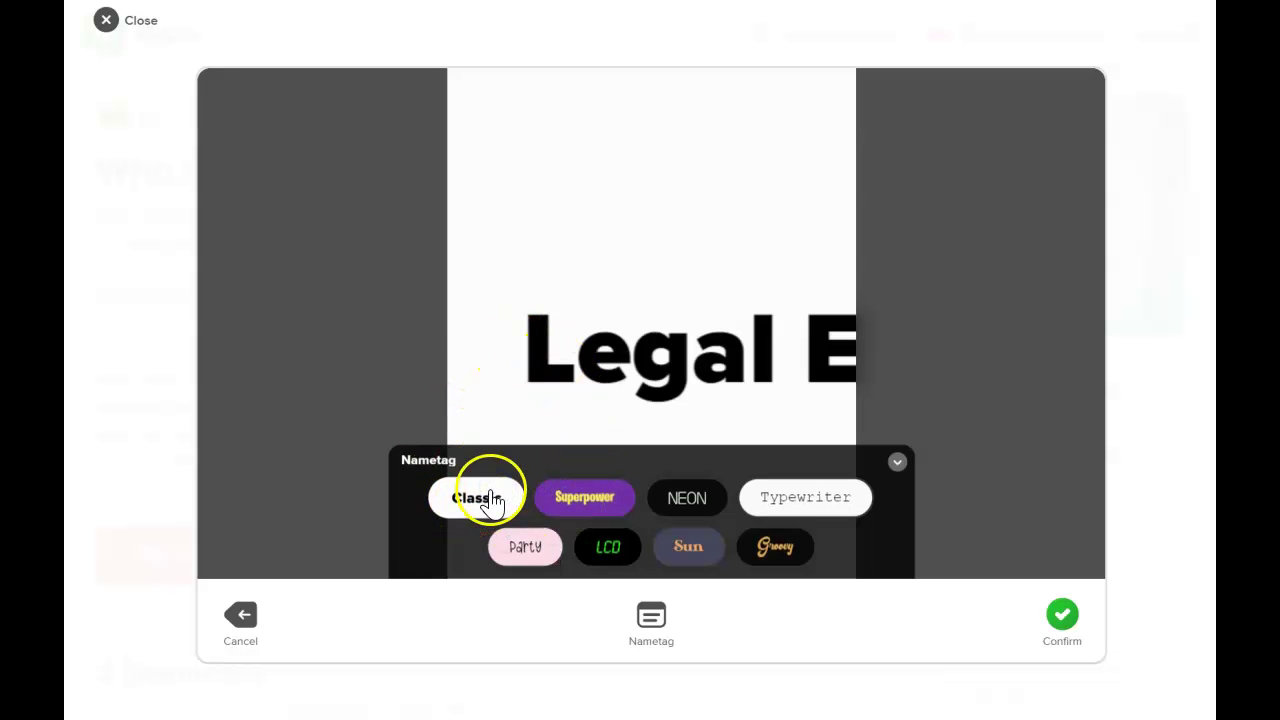
{"action": "left_click", "coordinate": [489, 512]}
{"action": "left_click", "coordinate": [487, 509]}
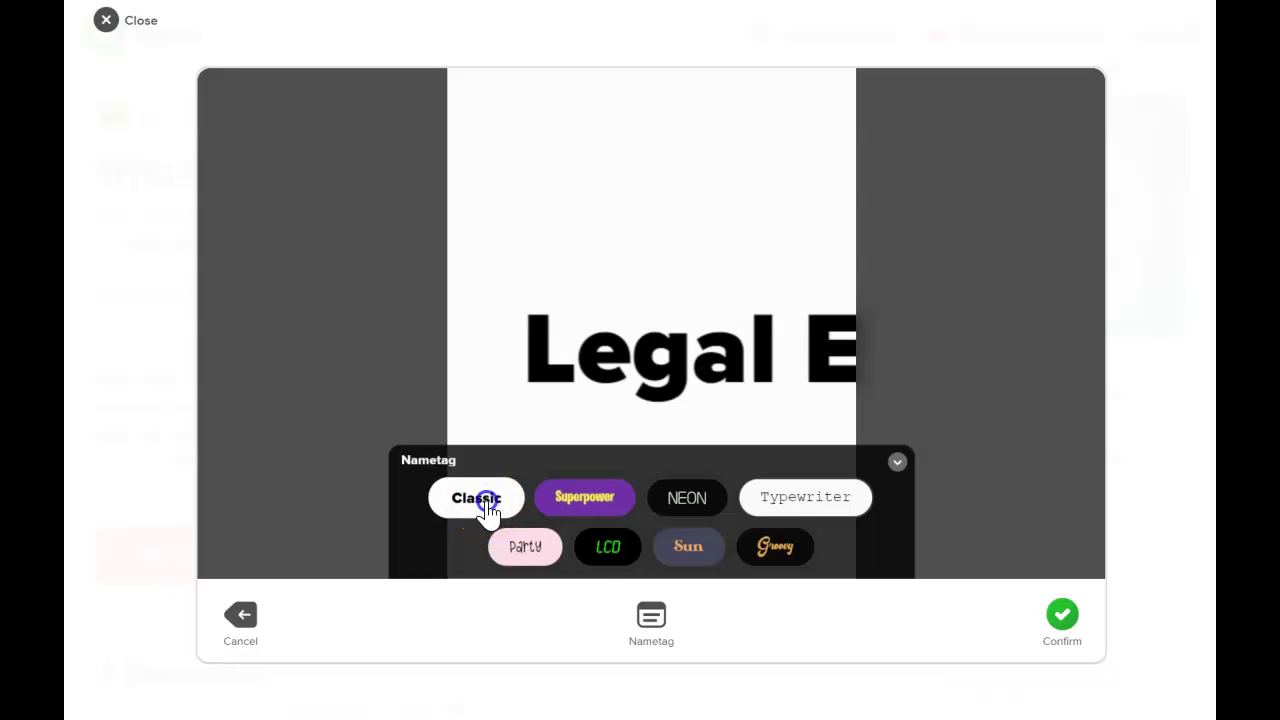
{"action": "left_click", "coordinate": [842, 505]}
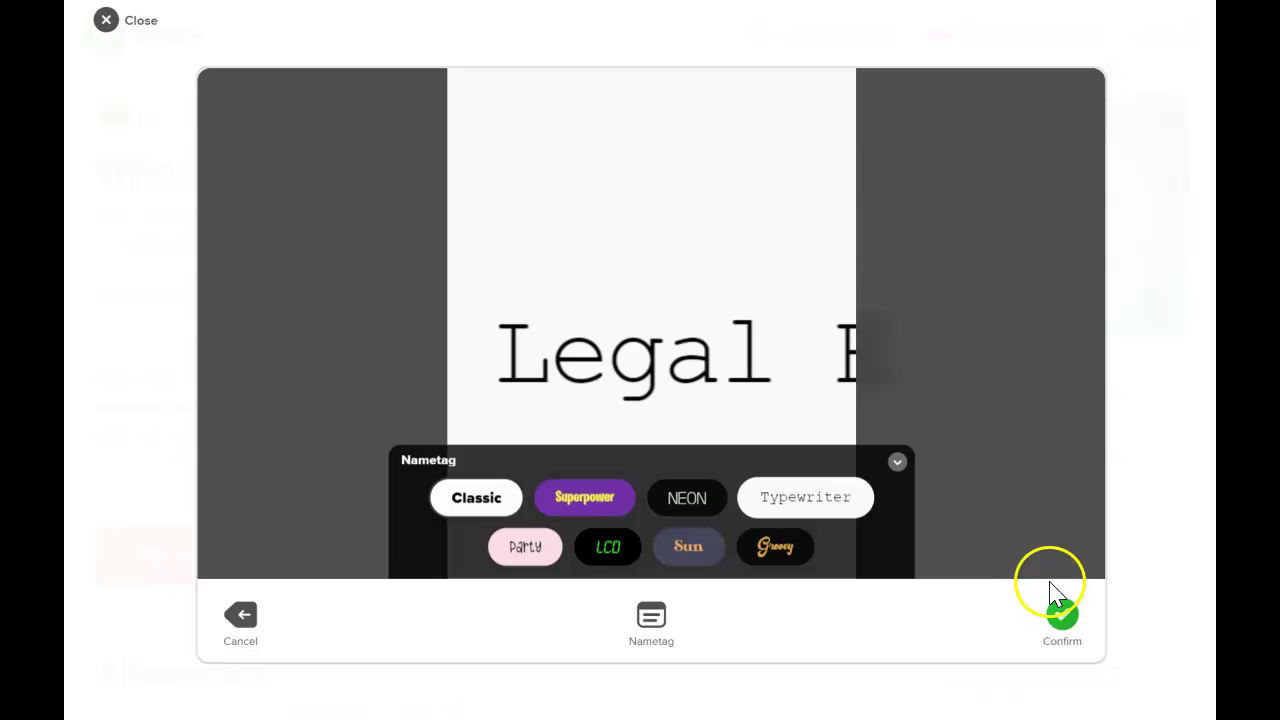
{"action": "left_click", "coordinate": [1061, 618]}
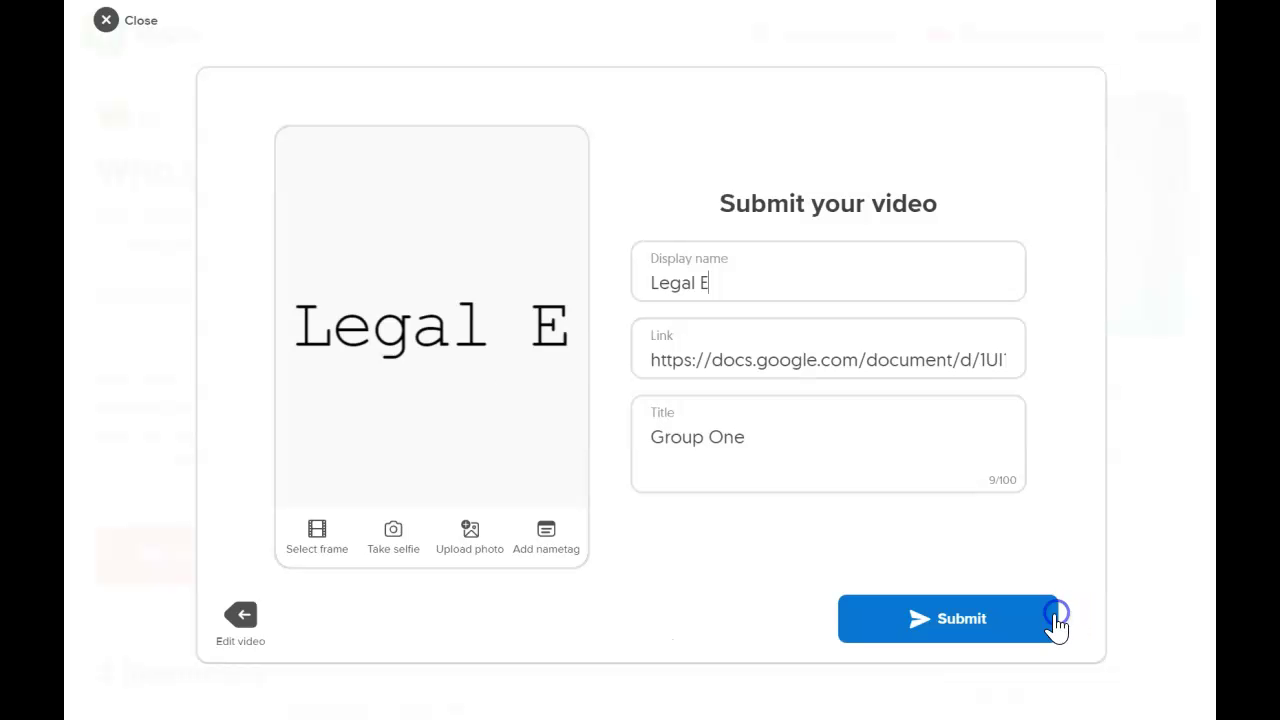
Replace the display name with "Group One Discussion Prompt 2", submit the video and complete the submission.
{"action": "left_click", "coordinate": [725, 281]}
{"action": "key", "text": "BackSpace"}
{"action": "key", "text": "BackSpace"}
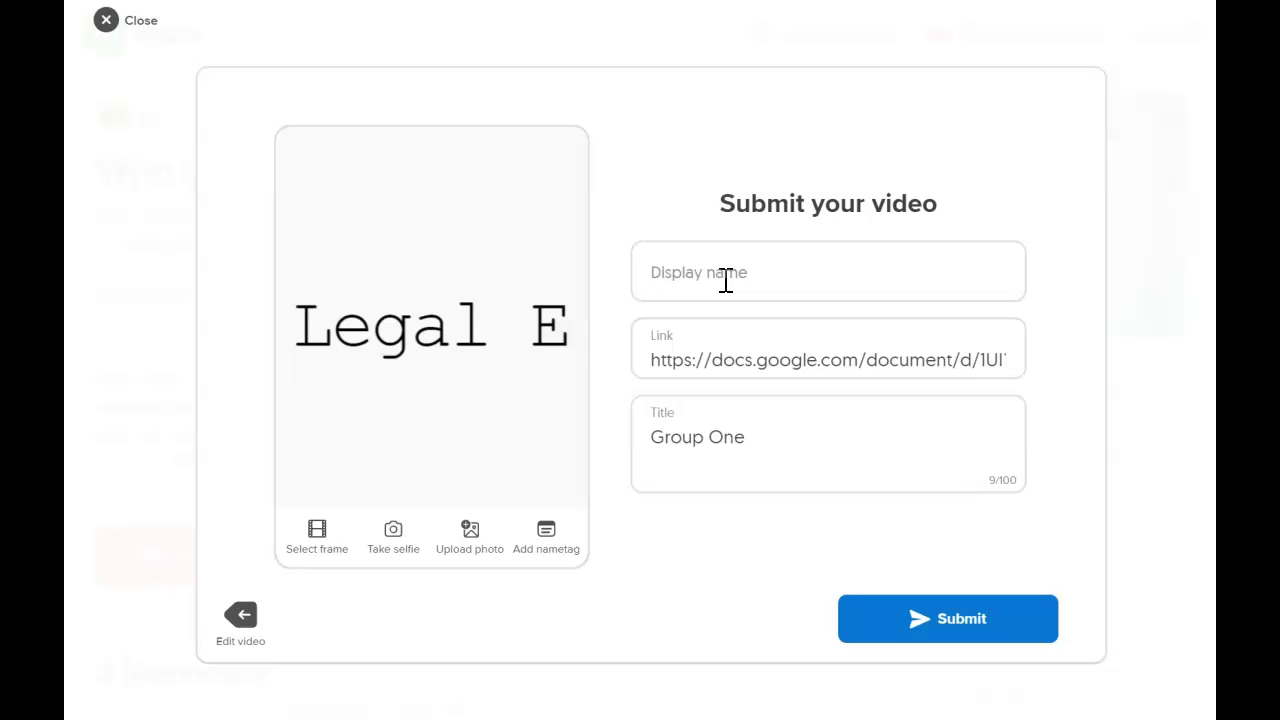
{"action": "type", "text": "Gro"}
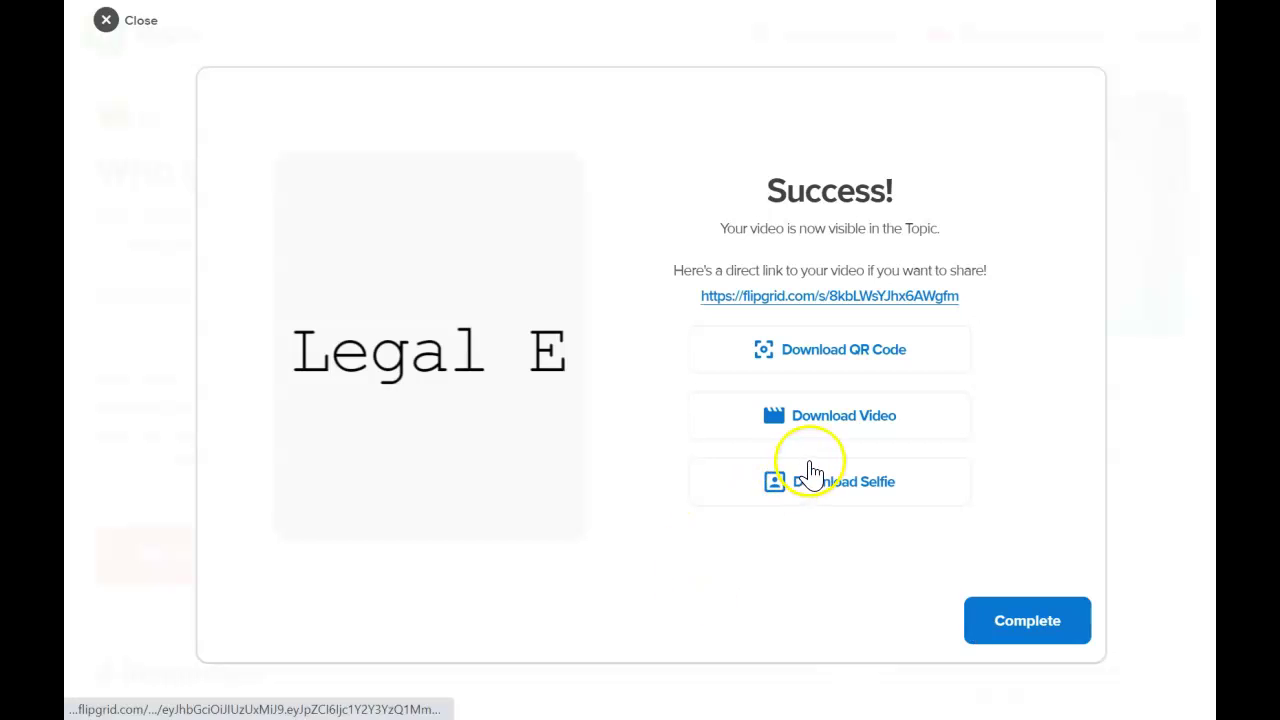
{"action": "left_click", "coordinate": [1014, 627]}
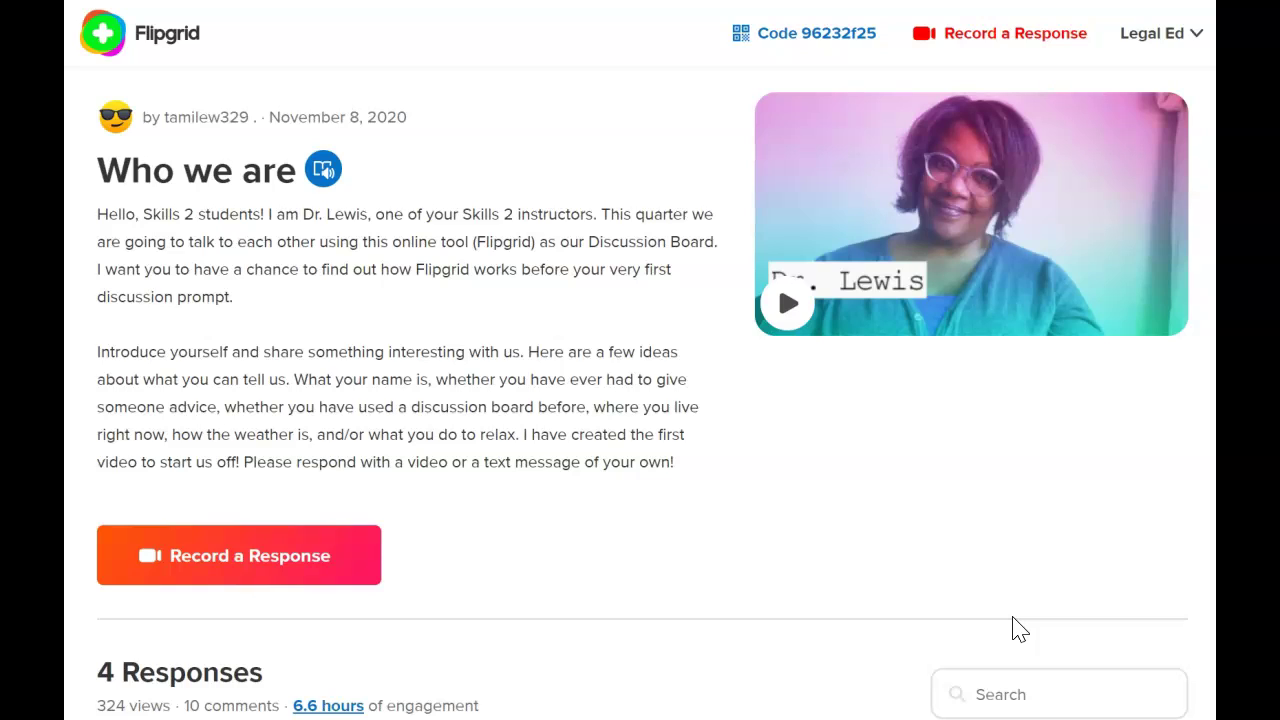
Find the newly submitted Group One response among the topic's responses and open it.
{"action": "scroll", "coordinate": [640, 400], "scroll_direction": "down", "scroll_amount": 9}
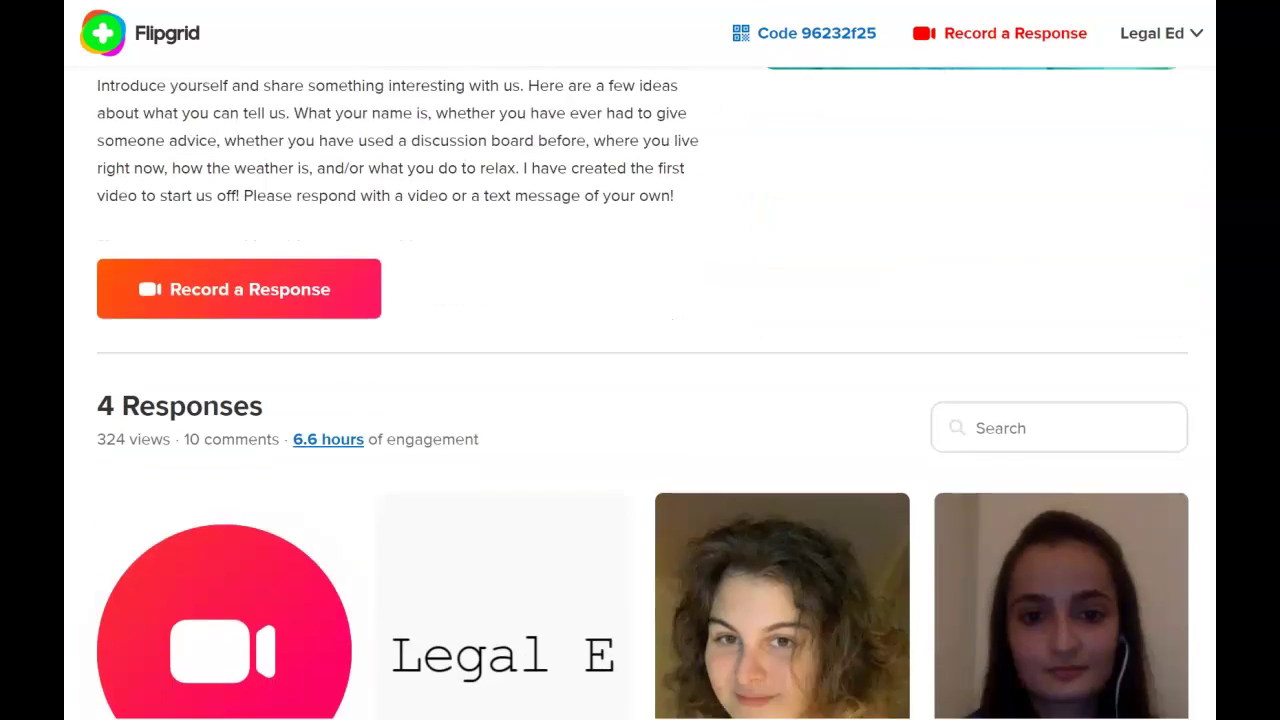
{"action": "scroll", "coordinate": [640, 400], "scroll_direction": "up", "scroll_amount": 3}
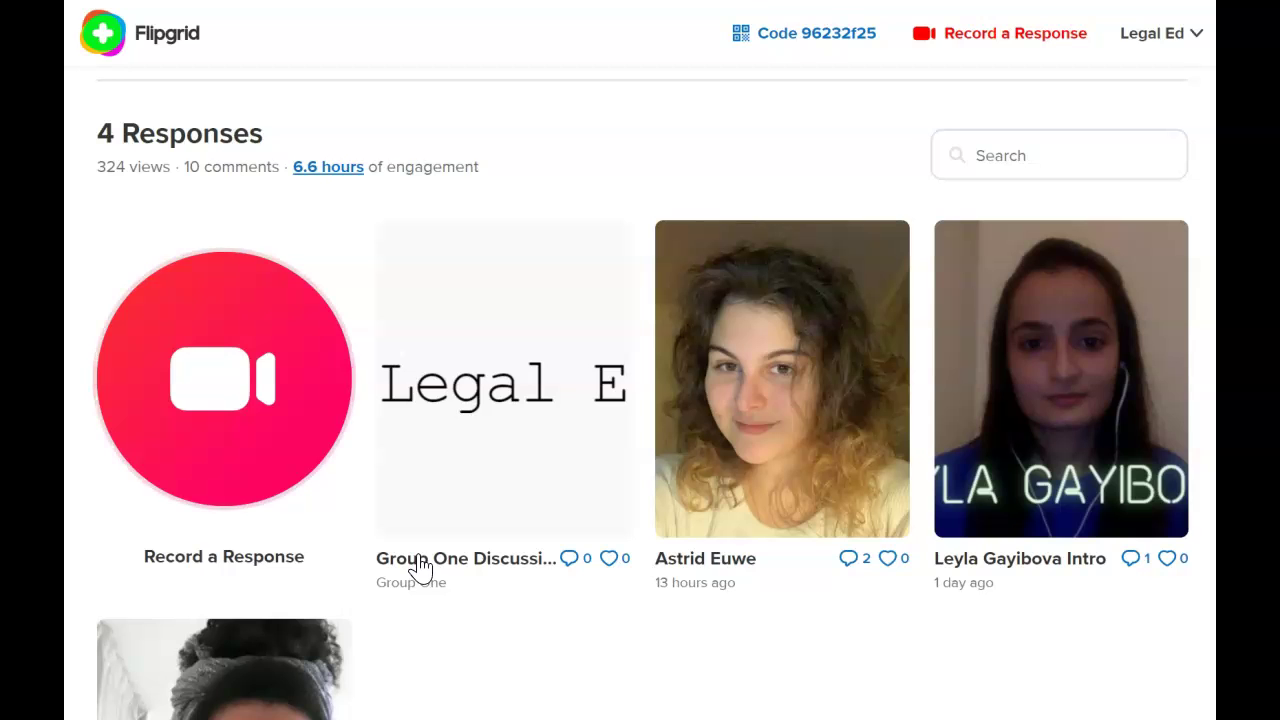
{"action": "left_click", "coordinate": [420, 565]}
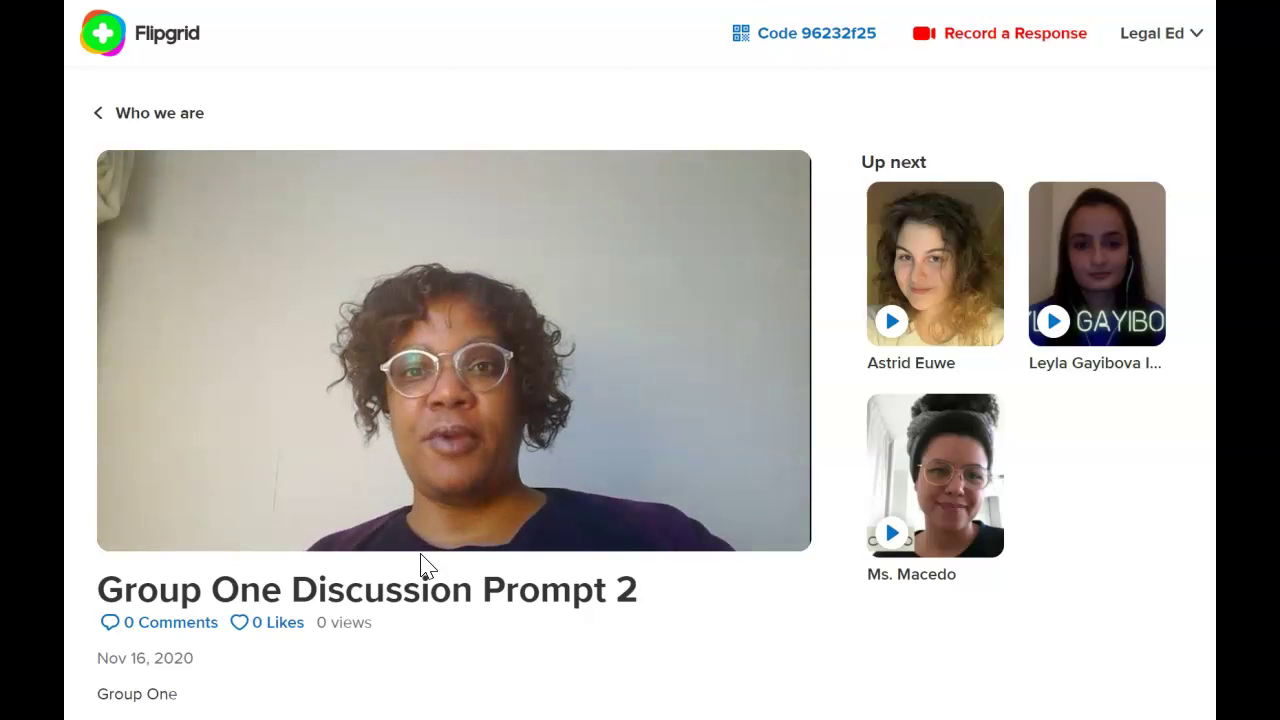
Look over the response's details and attached link, and pause the playing video.
{"action": "scroll", "coordinate": [420, 565], "scroll_direction": "down", "scroll_amount": 3}
{"action": "scroll", "coordinate": [257, 600], "scroll_direction": "down", "scroll_amount": 1}
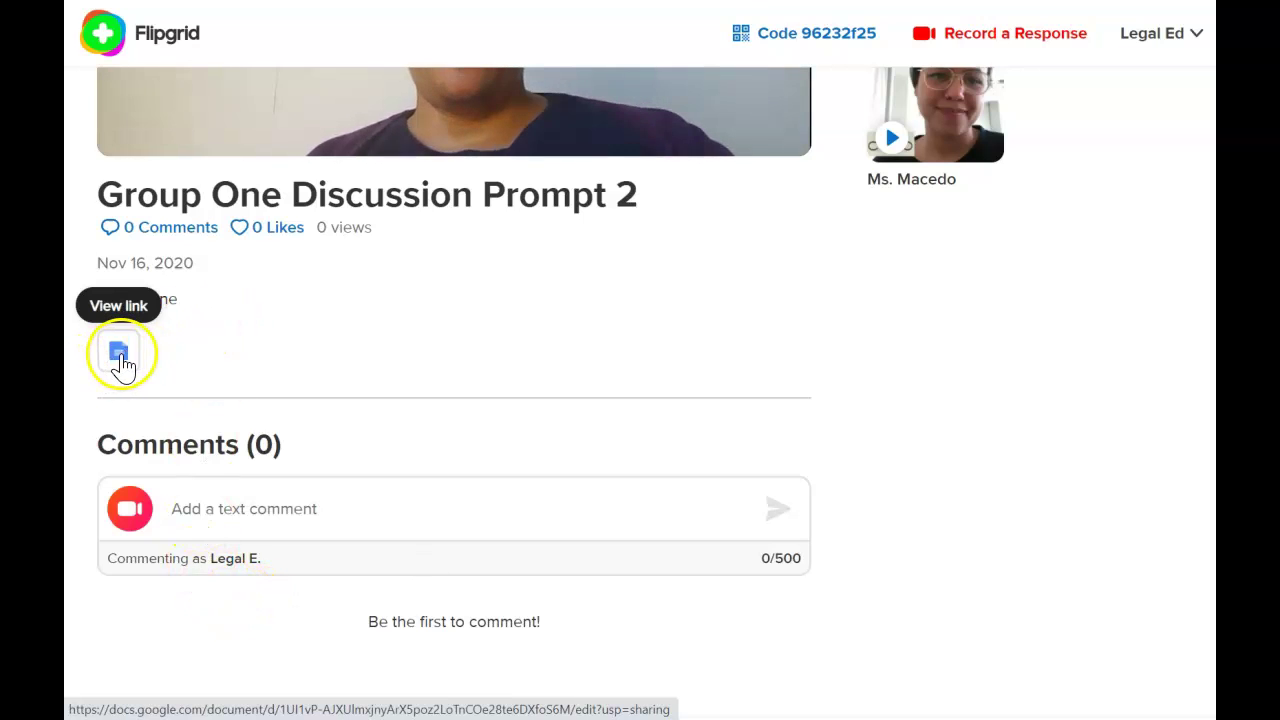
{"action": "scroll", "coordinate": [425, 320], "scroll_direction": "up", "scroll_amount": 3}
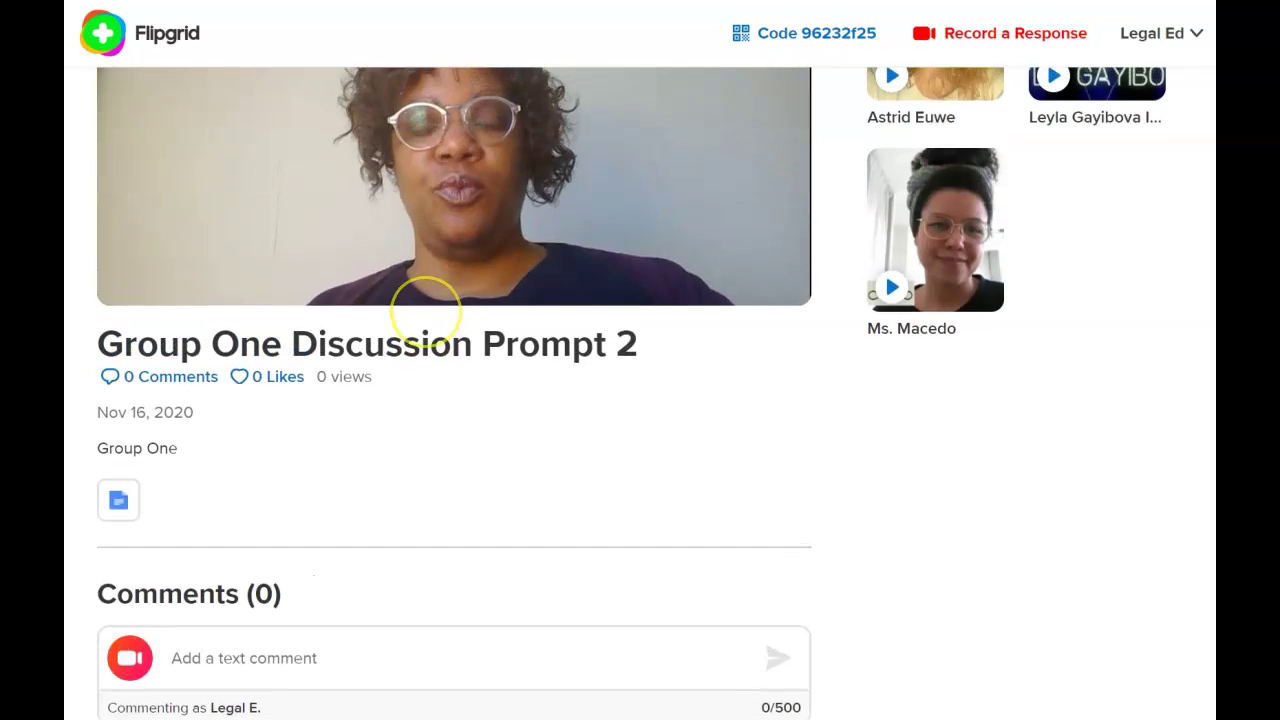
{"action": "mouse_move", "coordinate": [297, 246]}
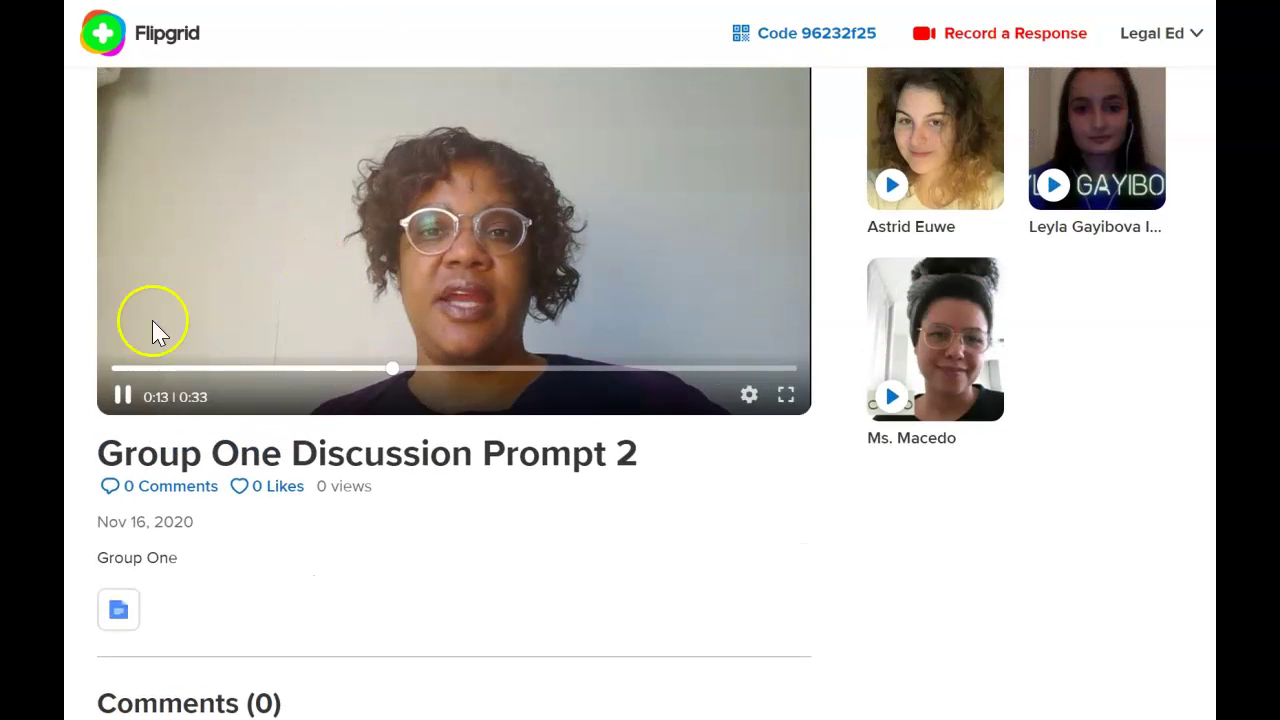
{"action": "left_click", "coordinate": [117, 393]}
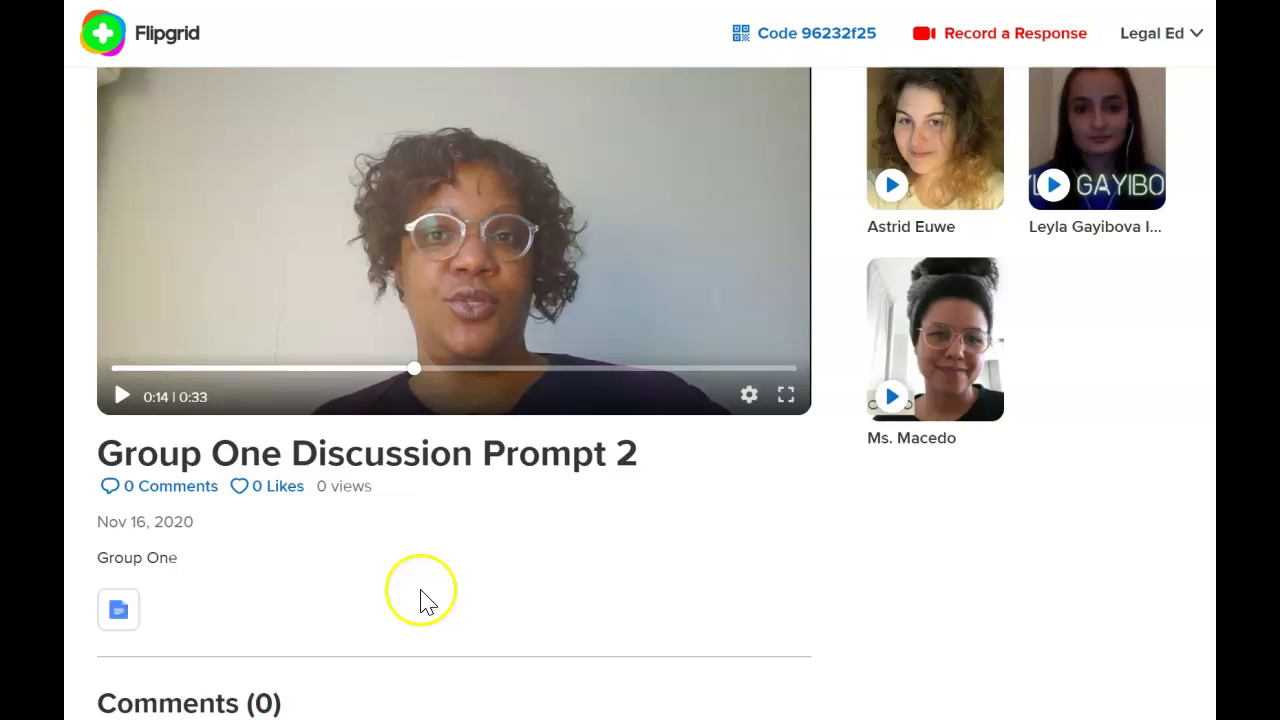
View the Google Docs document linked to the Group One response, and close it to return to the Flipgrid video.
{"action": "scroll", "coordinate": [427, 603], "scroll_direction": "down", "scroll_amount": 1}
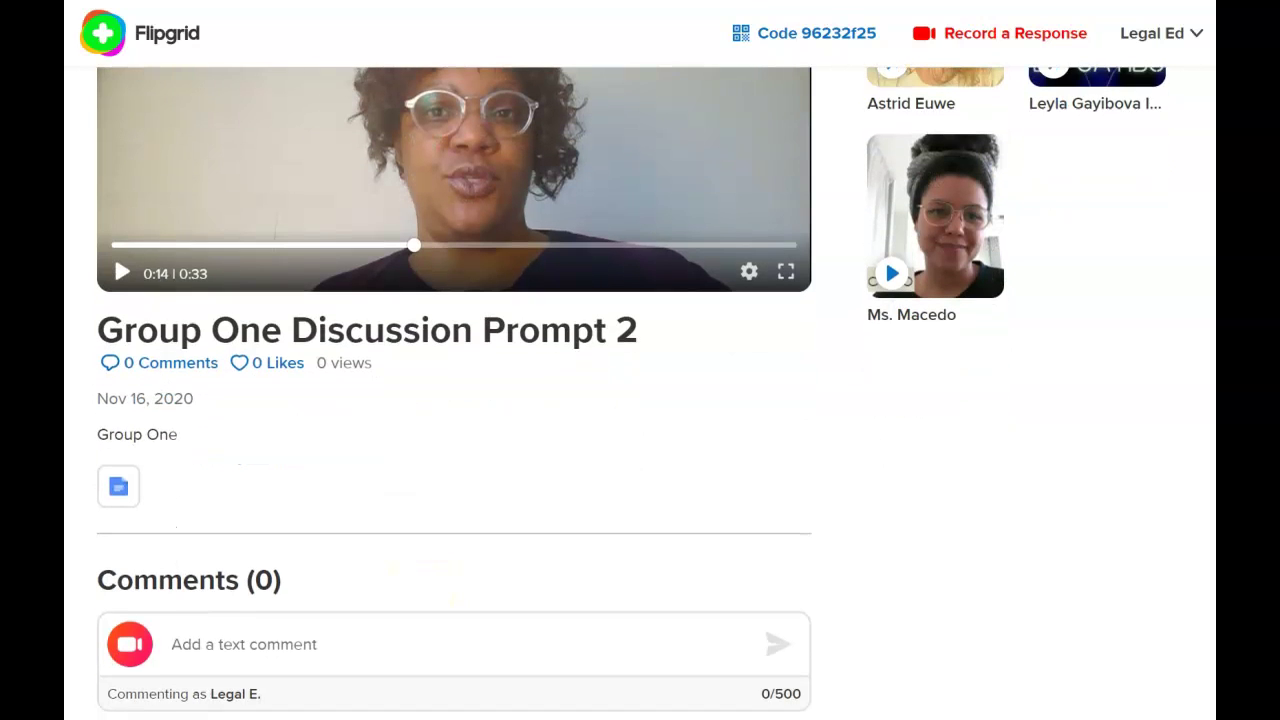
{"action": "left_click", "coordinate": [119, 493]}
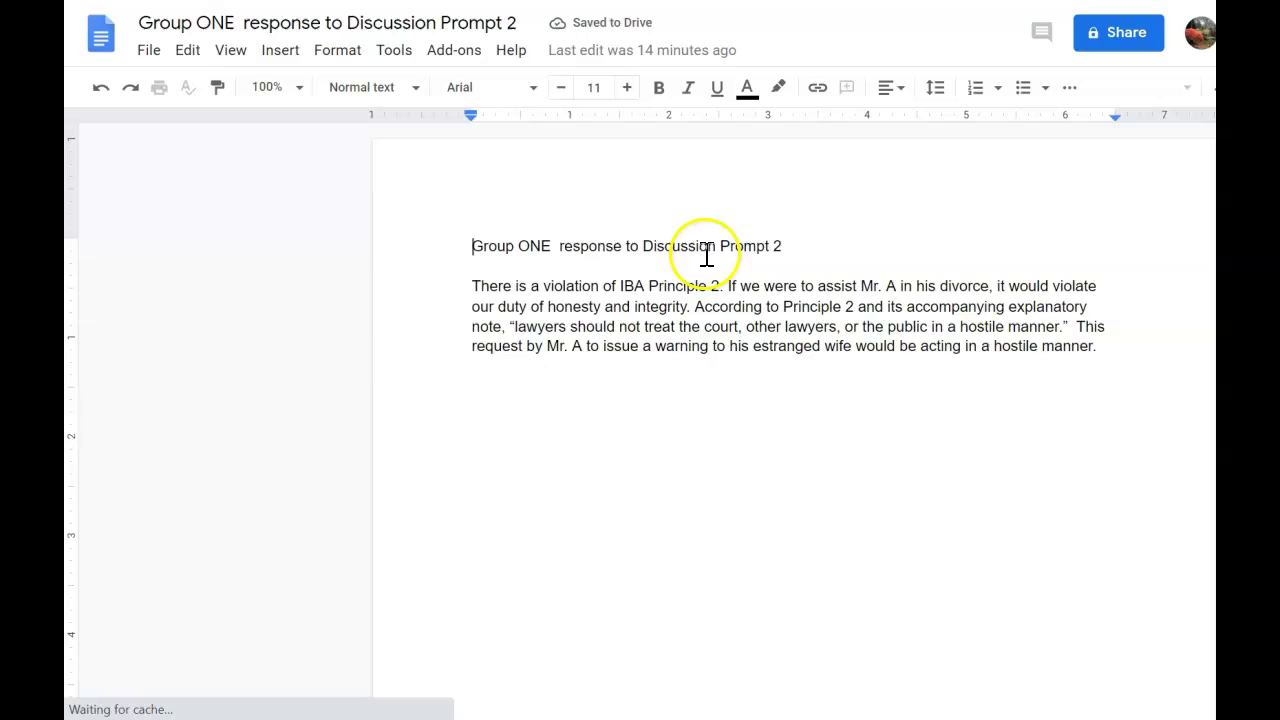
{"action": "key", "text": "ctrl+w"}
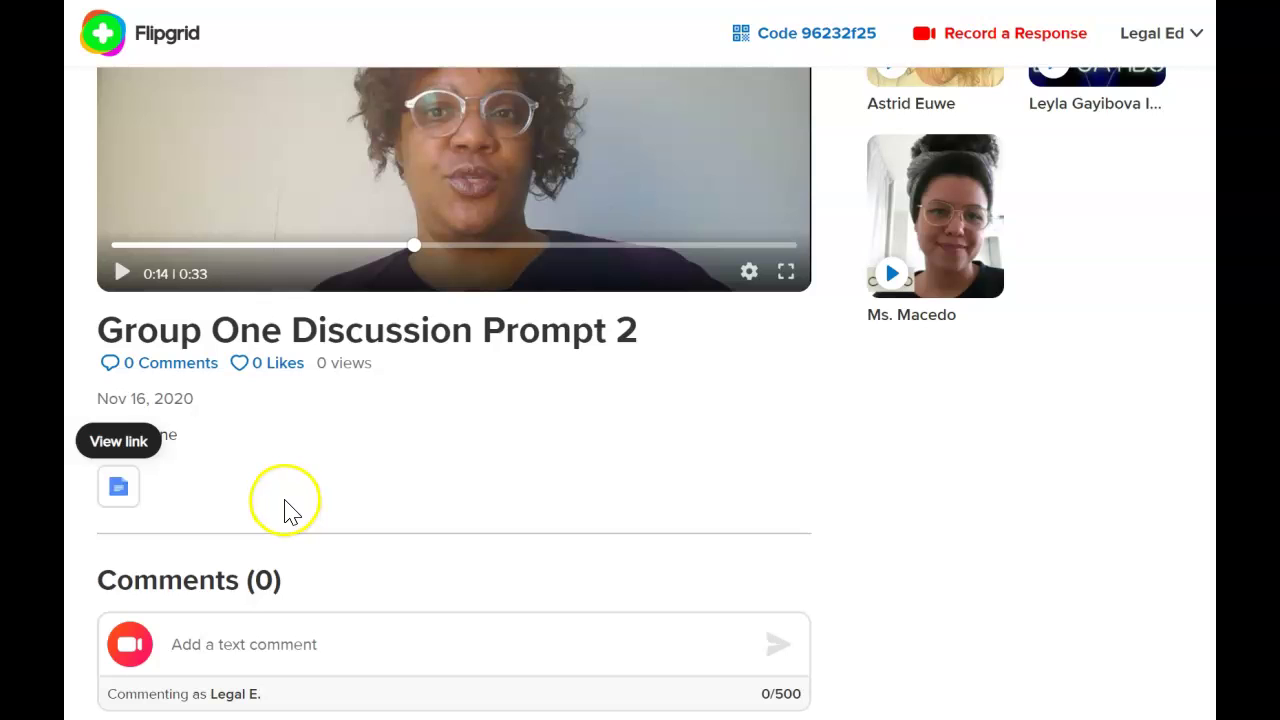
{"action": "scroll", "coordinate": [373, 460], "scroll_direction": "up", "scroll_amount": 3}
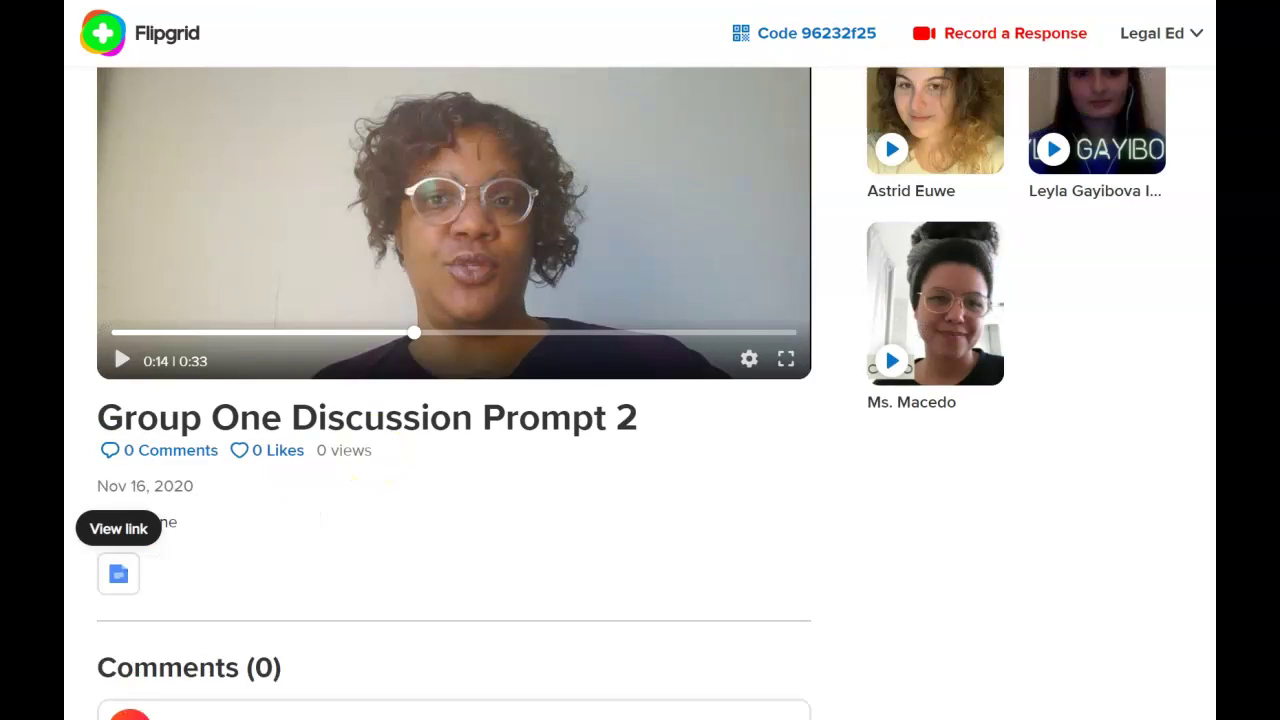